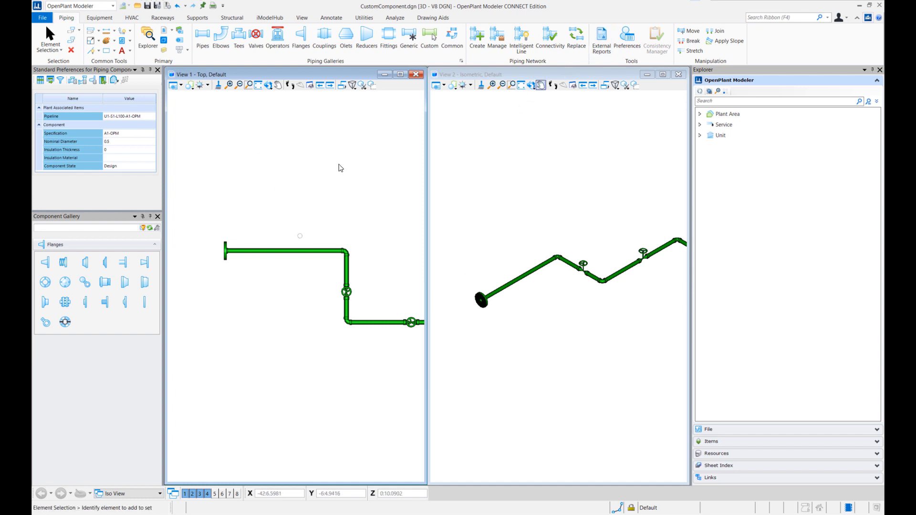
- Load the ValveCellsOrt.cel cell library from the Custom gallery and choose the Valve1 cell
{"action": "left_click", "coordinate": [428, 39]}
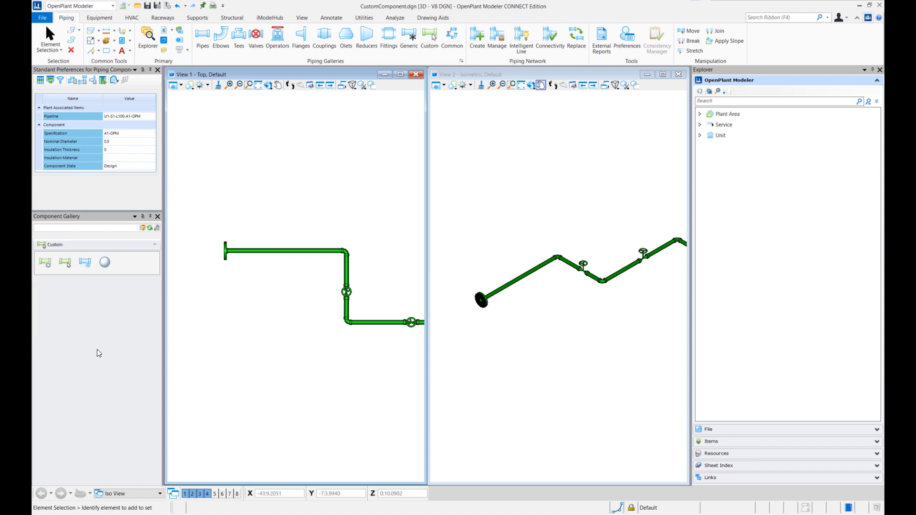
{"action": "left_click", "coordinate": [91, 262]}
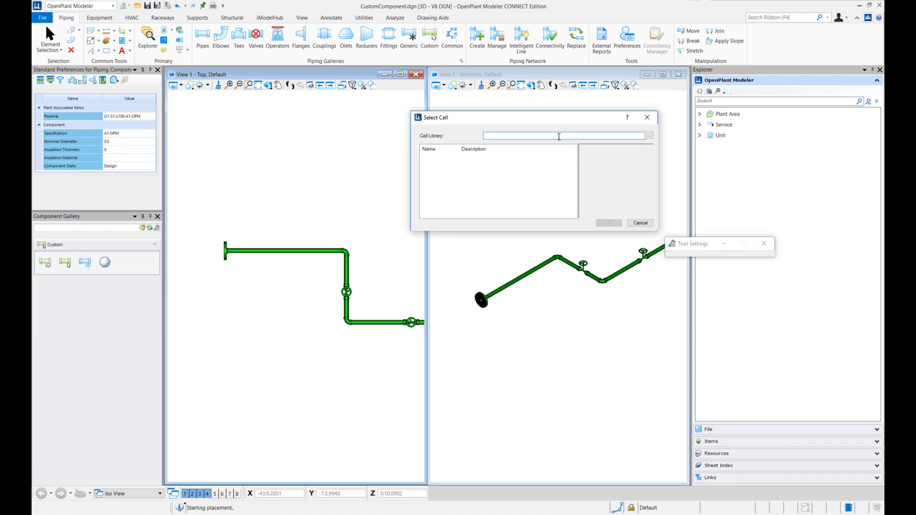
{"action": "left_click", "coordinate": [649, 135]}
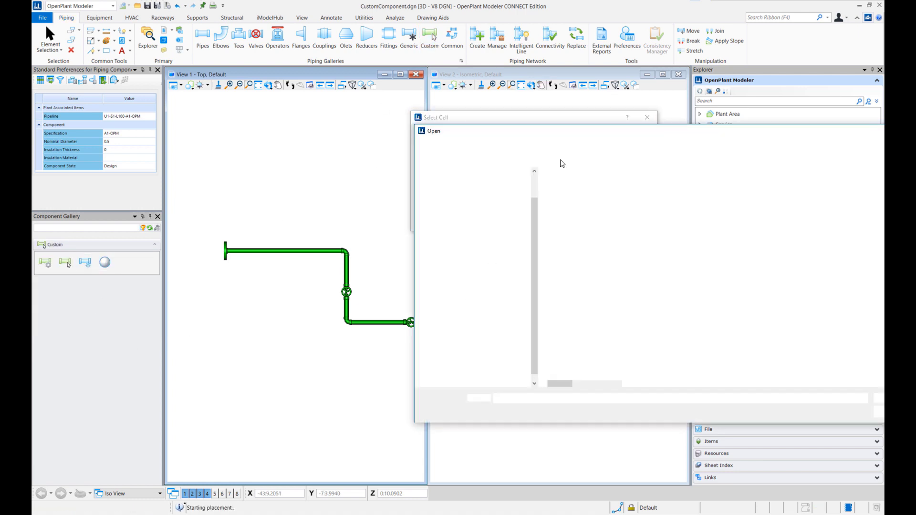
{"action": "left_click", "coordinate": [576, 302]}
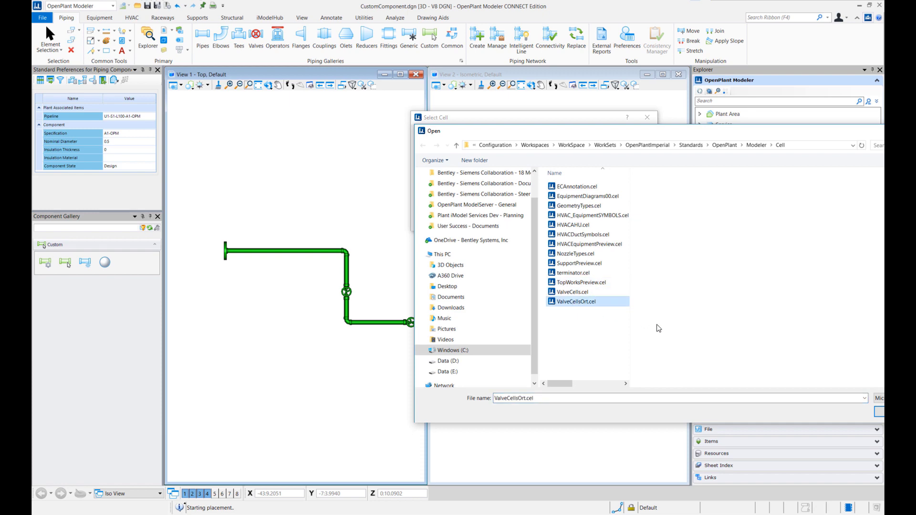
{"action": "left_click_drag", "start_coordinate": [525, 131], "coordinate": [386, 118]}
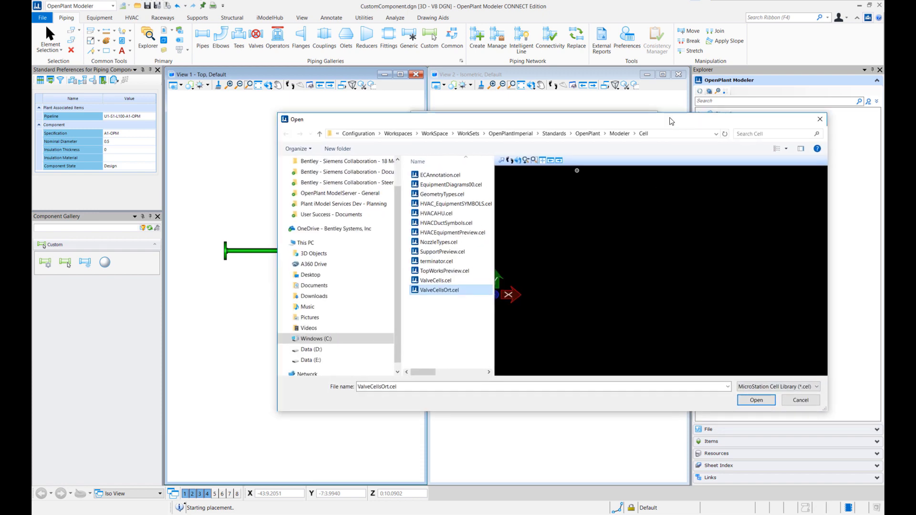
{"action": "left_click", "coordinate": [758, 401]}
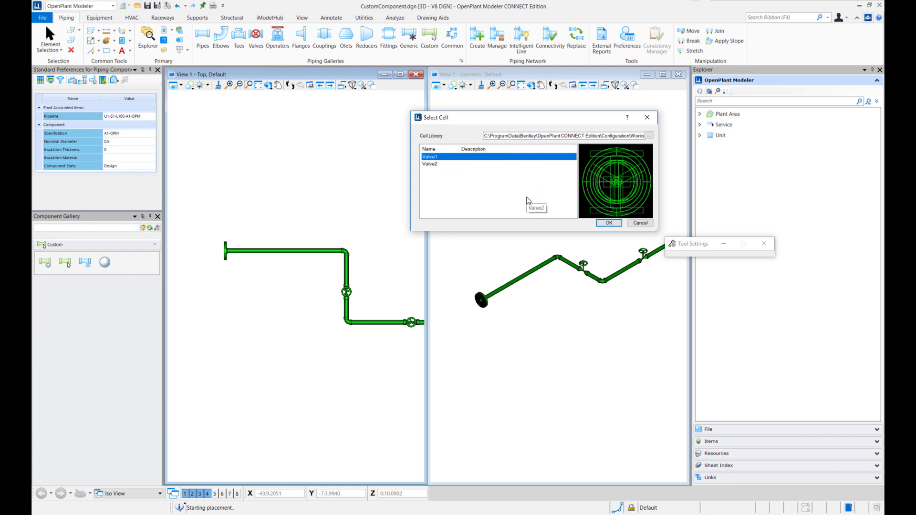
{"action": "left_click", "coordinate": [602, 223]}
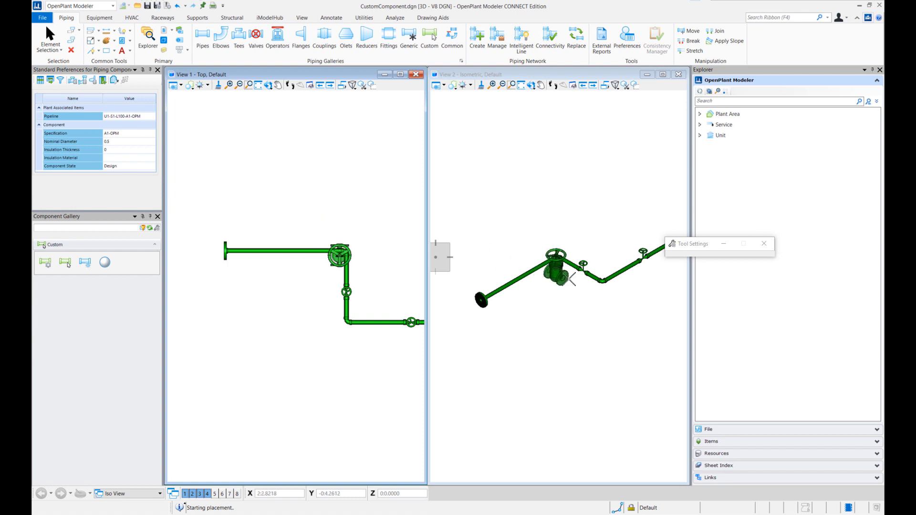
- Drop the Valve1 cell in View 1 just left of the pipe's flanged end
{"action": "scroll", "coordinate": [582, 274], "scroll_direction": "up", "scroll_amount": 5}
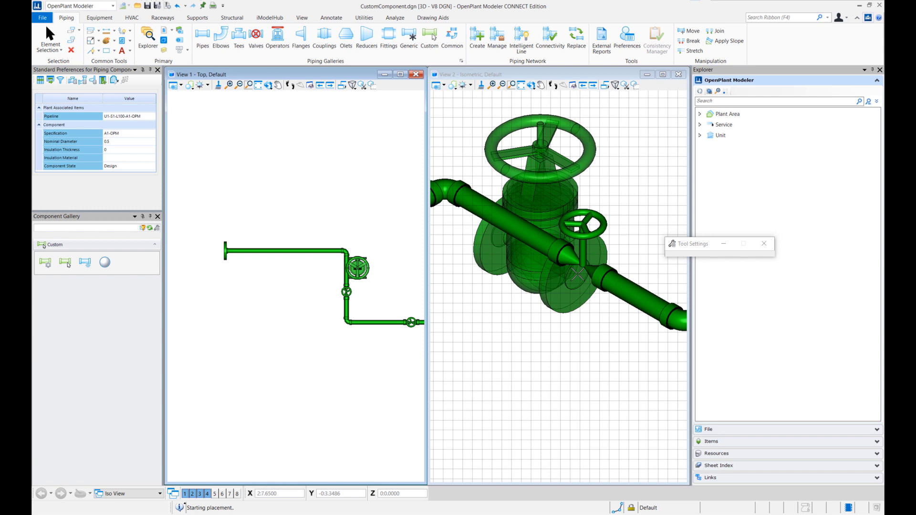
{"action": "scroll", "coordinate": [578, 274], "scroll_direction": "down", "scroll_amount": 6}
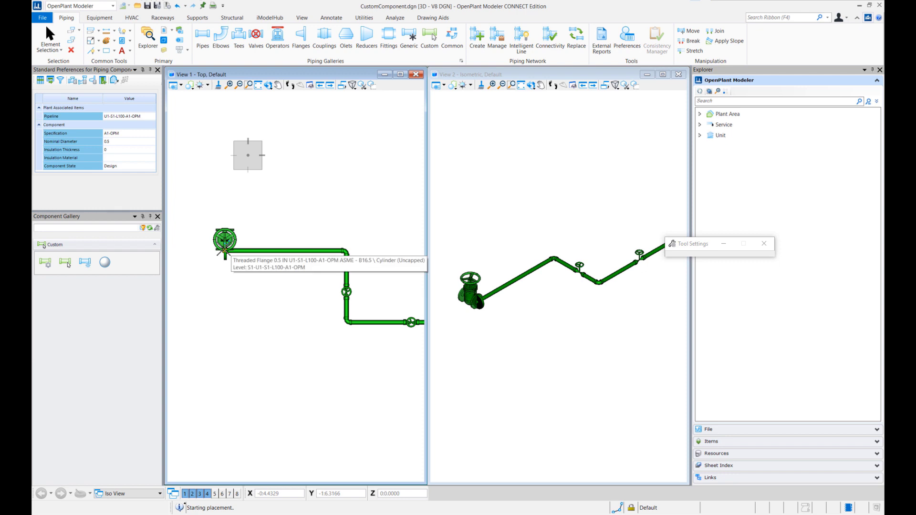
{"action": "key", "text": "Return"}
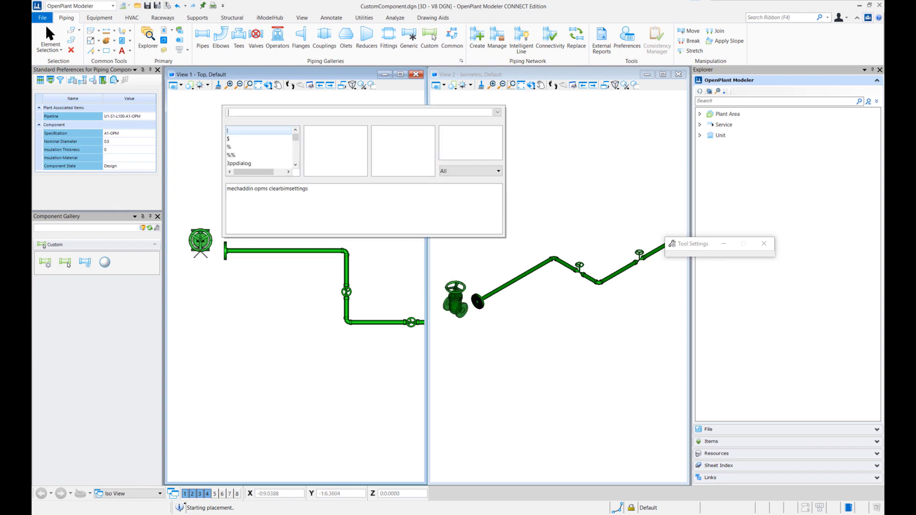
{"action": "key", "text": "Escape"}
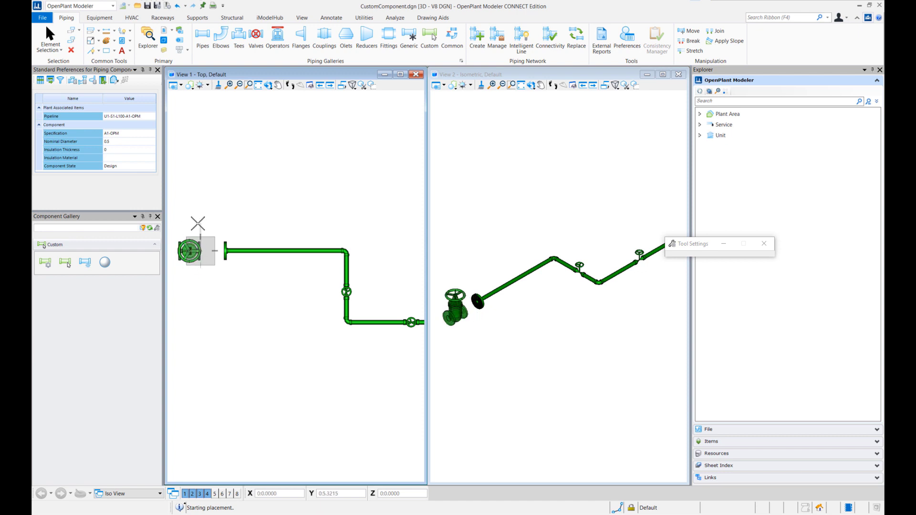
{"action": "left_click", "coordinate": [181, 234]}
{"action": "scroll", "coordinate": [482, 300], "scroll_direction": "up", "scroll_amount": 5}
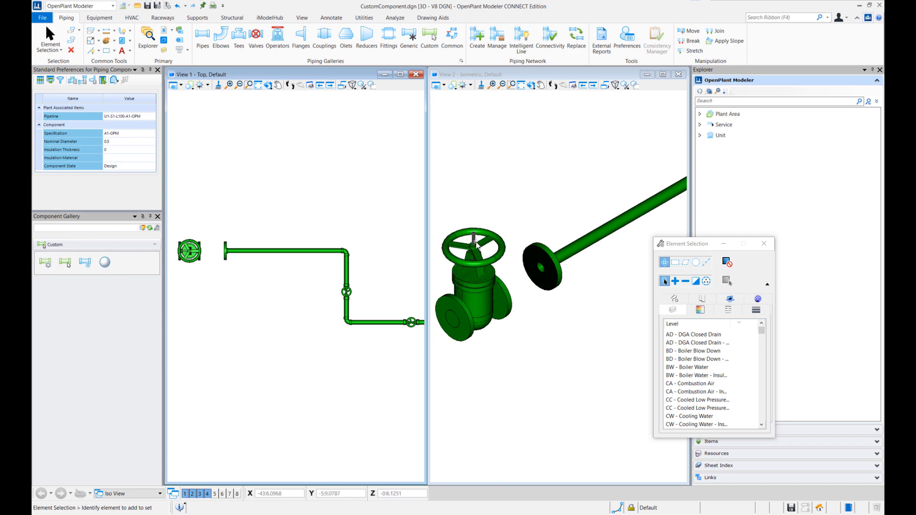
- Pan the isometric view onto the placed valve and window-select its whole body
{"action": "scroll", "coordinate": [471, 245], "scroll_direction": "up", "scroll_amount": 5}
{"action": "scroll", "coordinate": [476, 245], "scroll_direction": "down", "scroll_amount": 3}
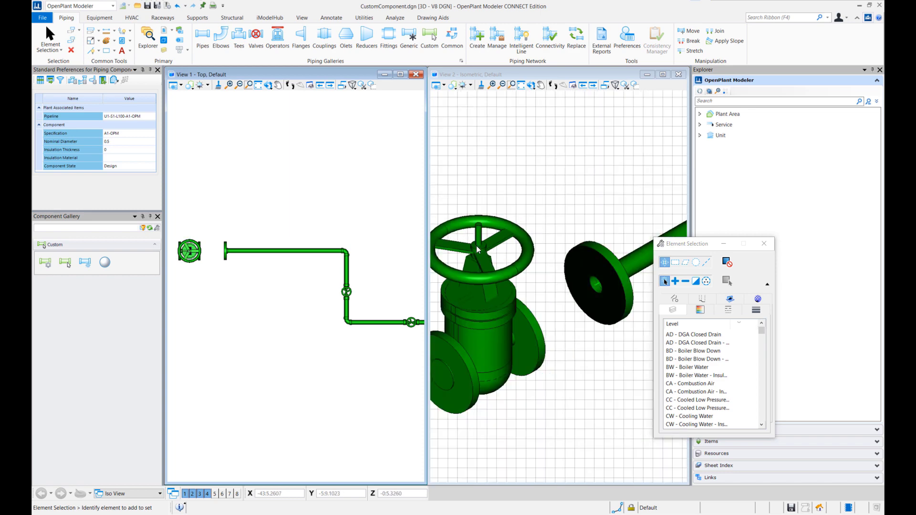
{"action": "middle_click_drag", "start_coordinate": [476, 245], "coordinate": [525, 184]}
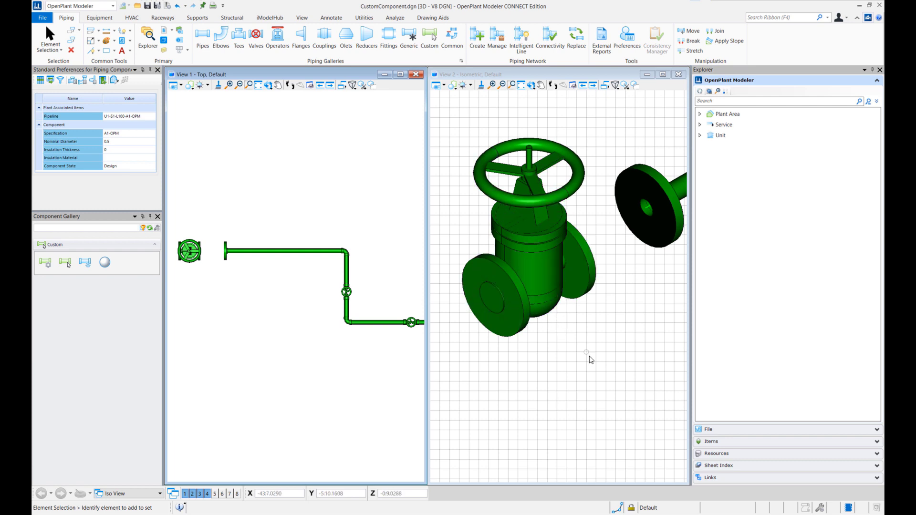
{"action": "left_click_drag", "start_coordinate": [619, 363], "coordinate": [459, 122]}
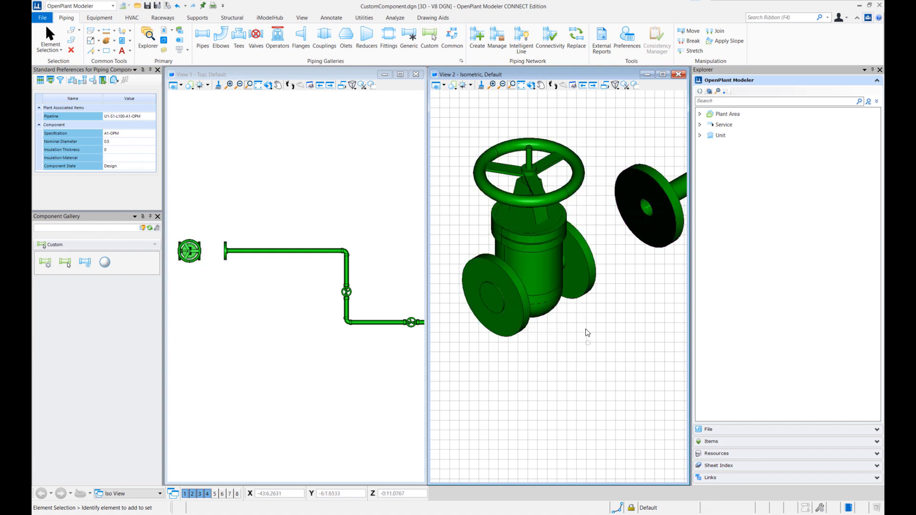
{"action": "left_click_drag", "start_coordinate": [596, 344], "coordinate": [462, 131]}
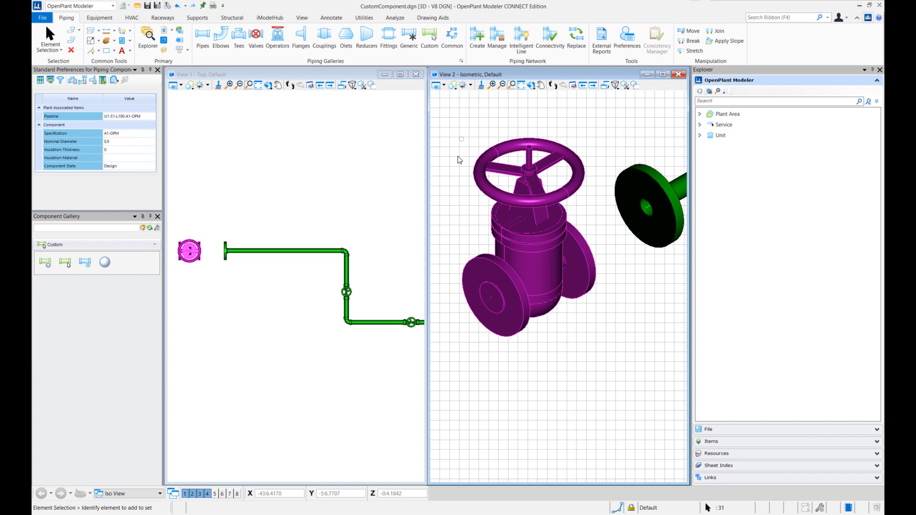
- In the Custom Piping Component Builder, set discipline Piping, type GATE_VALVE and rating 150LB
{"action": "left_click", "coordinate": [45, 263]}
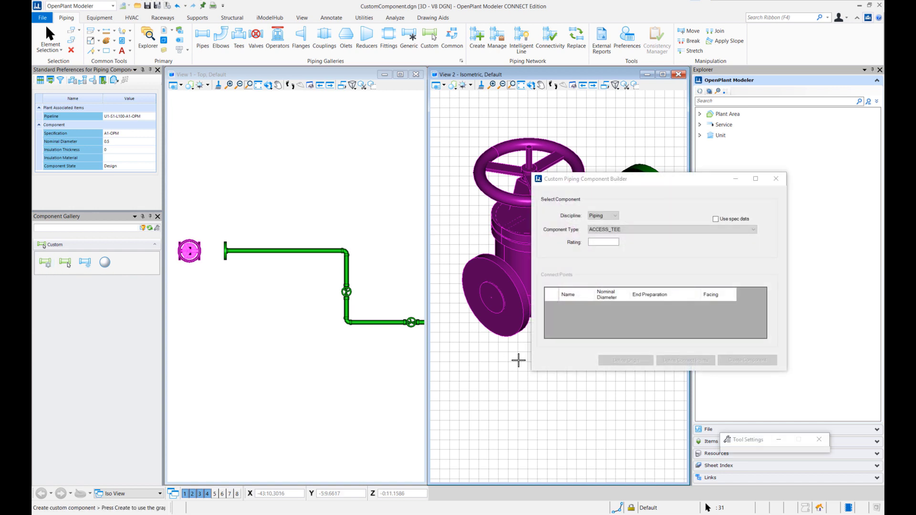
{"action": "left_click_drag", "start_coordinate": [606, 179], "coordinate": [682, 73]}
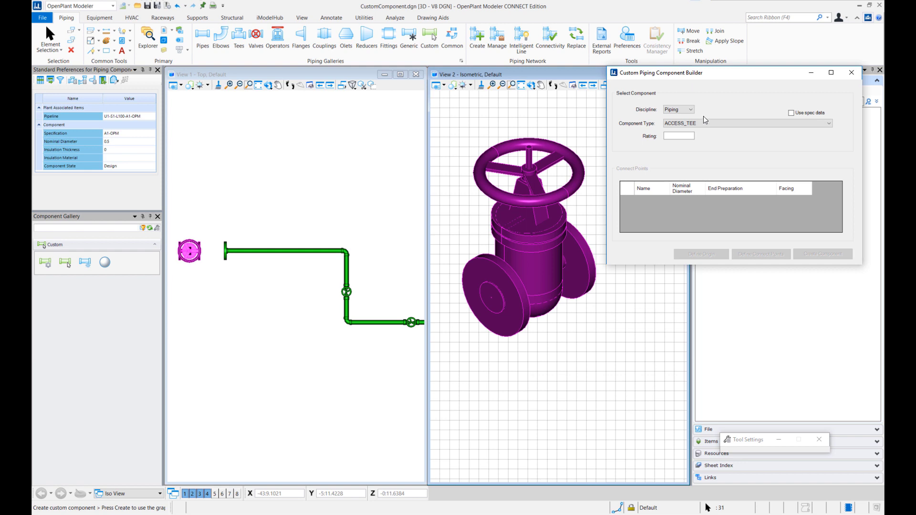
{"action": "left_click", "coordinate": [690, 109]}
{"action": "key", "text": "Return"}
{"action": "left_click", "coordinate": [679, 124]}
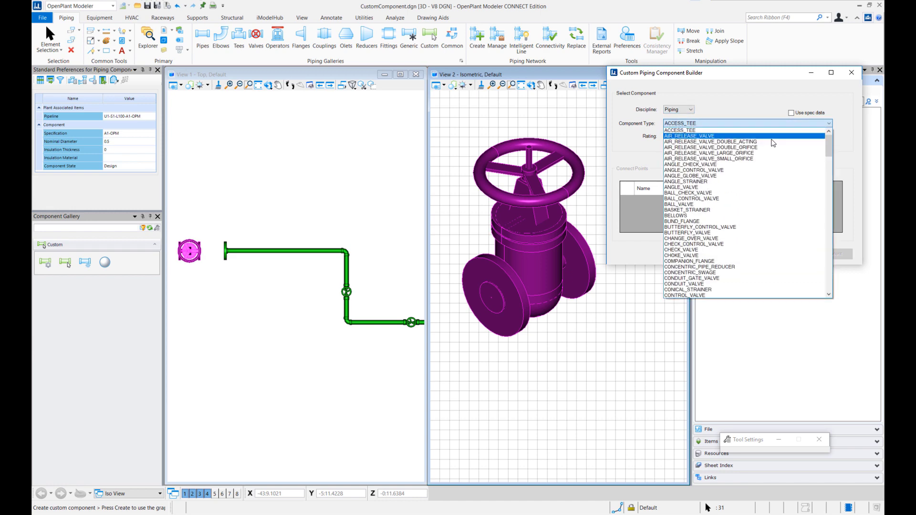
{"action": "mouse_move", "coordinate": [831, 152]}
{"action": "left_mouse_down"}
{"action": "mouse_move", "coordinate": [846, 285]}
{"action": "mouse_move", "coordinate": [831, 145]}
{"action": "left_mouse_up"}
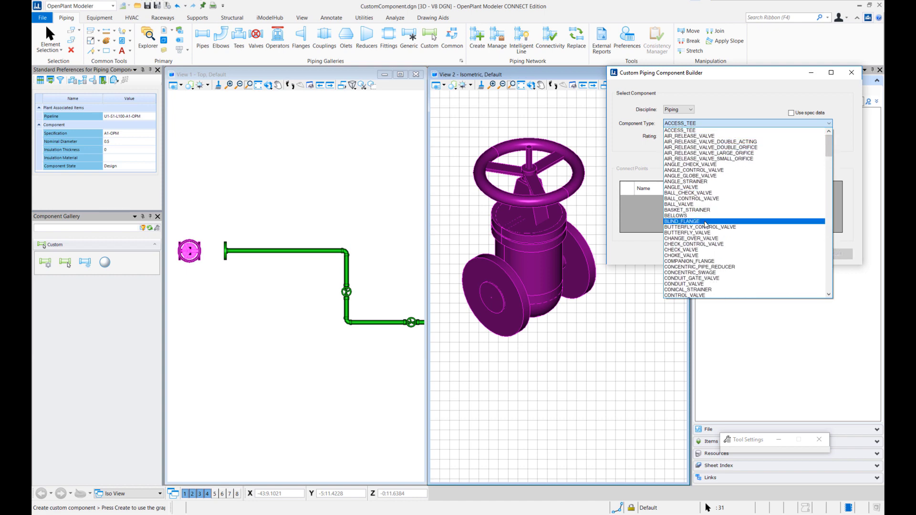
{"action": "scroll", "coordinate": [706, 223], "scroll_direction": "down", "scroll_amount": 8}
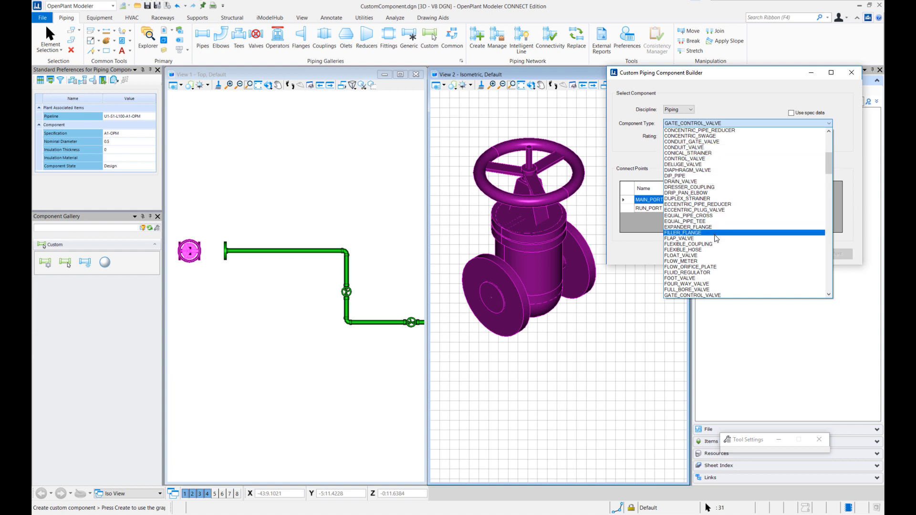
{"action": "scroll", "coordinate": [698, 238], "scroll_direction": "down", "scroll_amount": 1}
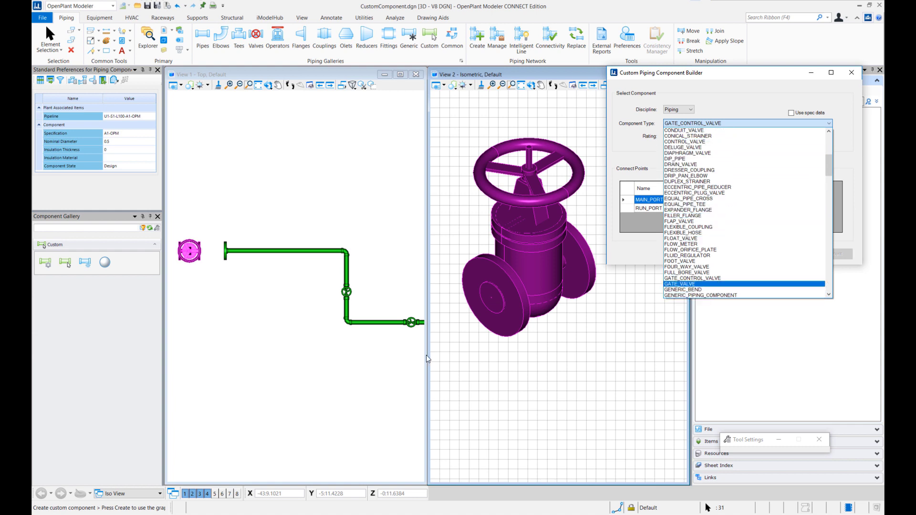
{"action": "left_click", "coordinate": [689, 284]}
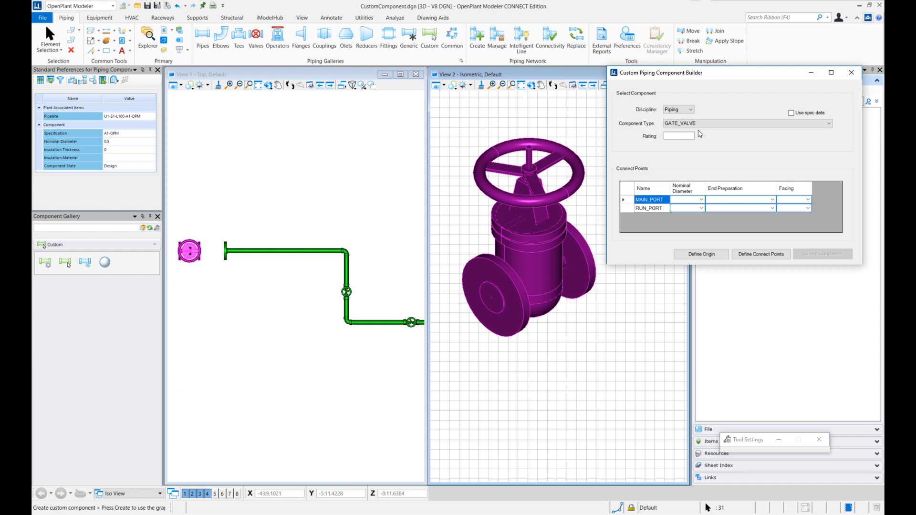
{"action": "left_click", "coordinate": [684, 136]}
{"action": "type", "text": "150LB"}
- Set the nominal diameter of MAIN_PORT and RUN_PORT to 0.5
{"action": "left_click", "coordinate": [704, 199]}
{"action": "left_click", "coordinate": [700, 200]}
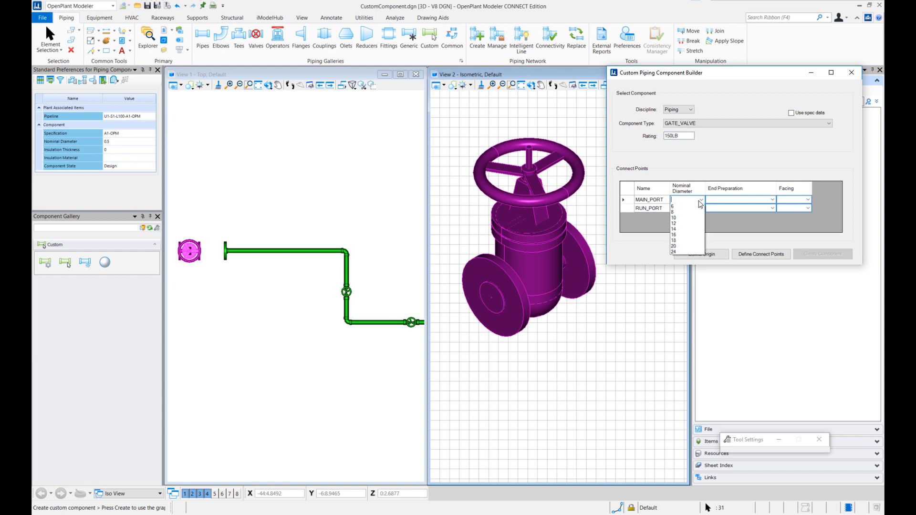
{"action": "type", "text": "0.5"}
{"action": "key", "text": "Return"}
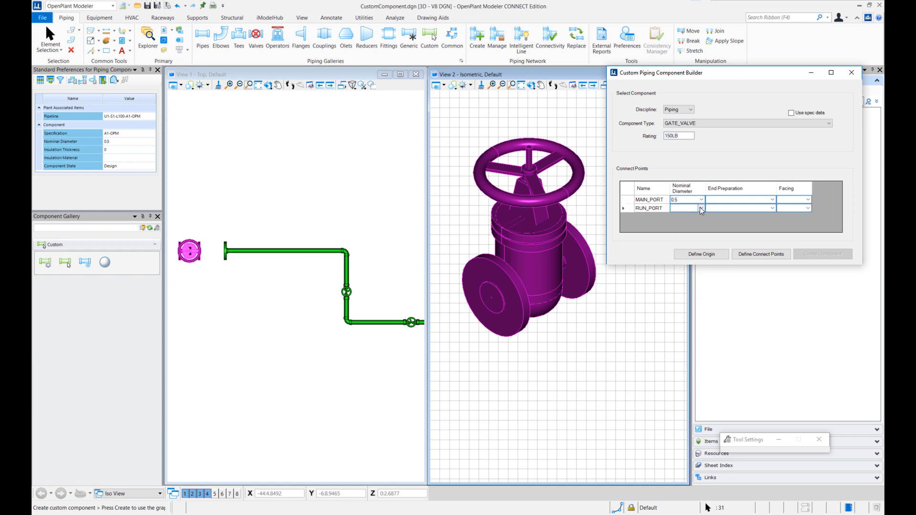
{"action": "left_click", "coordinate": [701, 209]}
{"action": "left_click", "coordinate": [685, 215]}
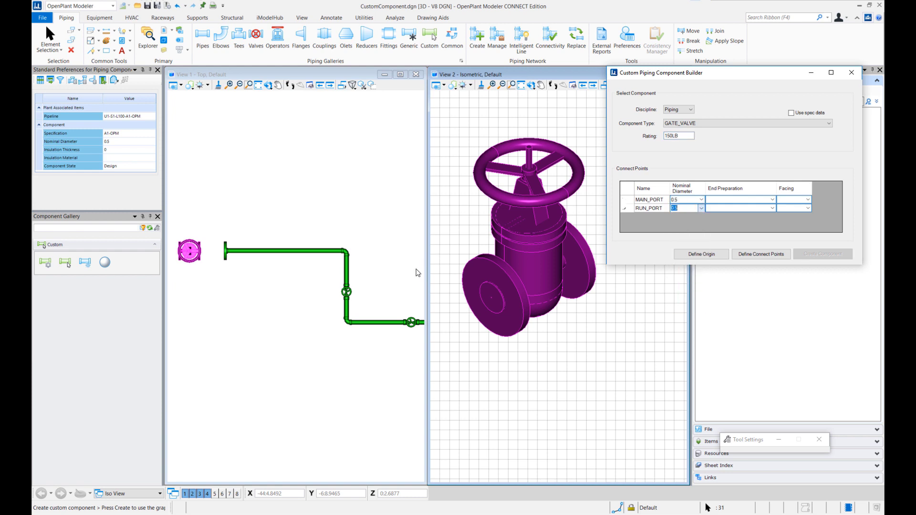
- Set the end preparation of MAIN_PORT and RUN_PORT to FLANGED
{"action": "left_click", "coordinate": [739, 201]}
{"action": "left_click", "coordinate": [738, 201]}
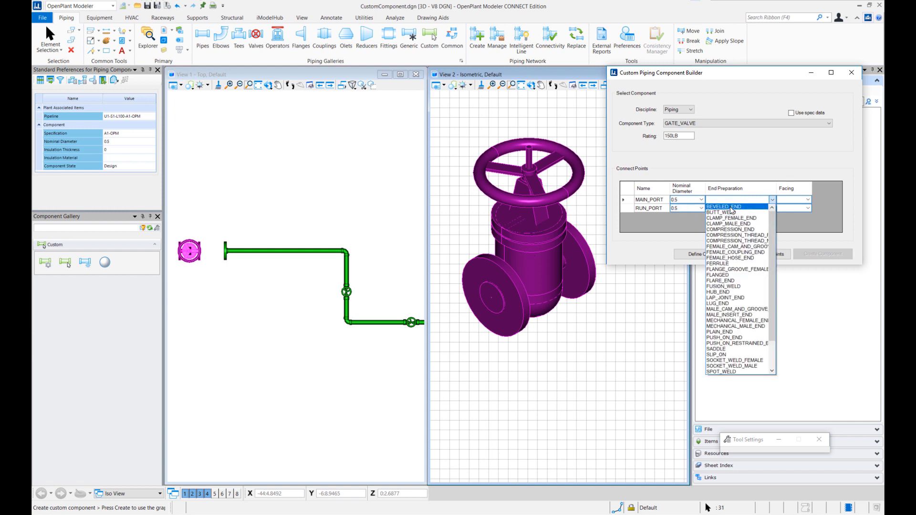
{"action": "left_click", "coordinate": [727, 275]}
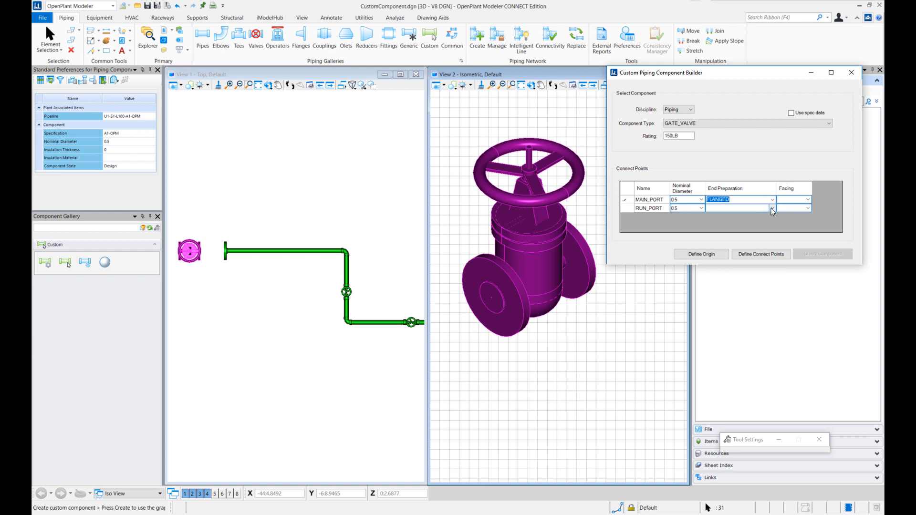
{"action": "left_click", "coordinate": [772, 209]}
{"action": "left_click", "coordinate": [772, 208]}
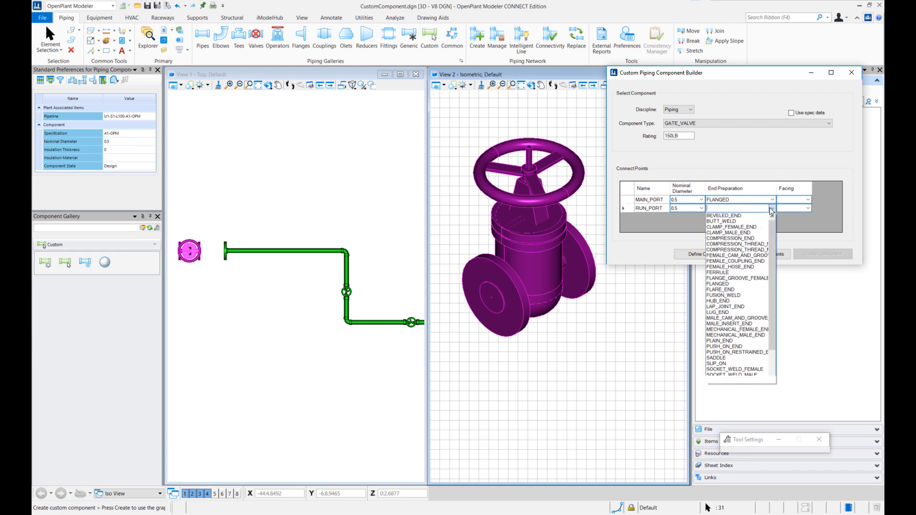
{"action": "left_click", "coordinate": [718, 284]}
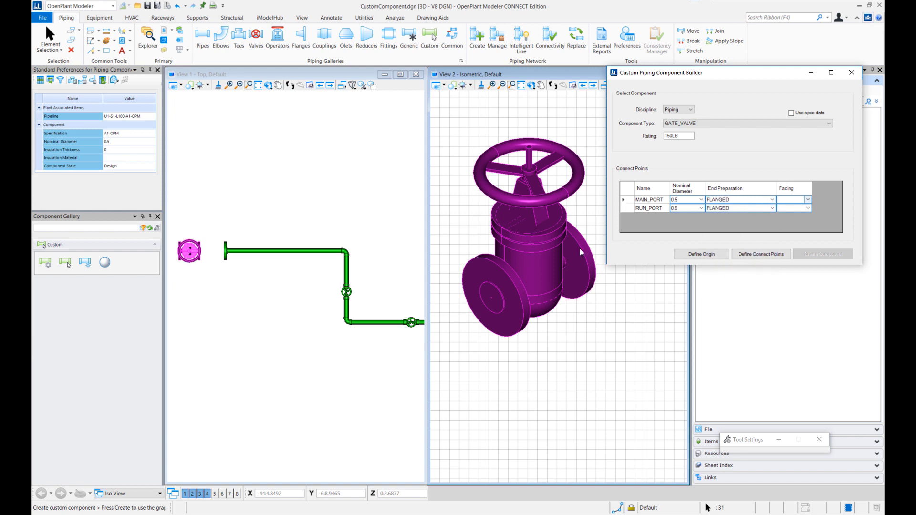
- Set the facing of both ports to RAISED_FACE
{"action": "left_click", "coordinate": [811, 199]}
{"action": "left_click", "coordinate": [811, 199]}
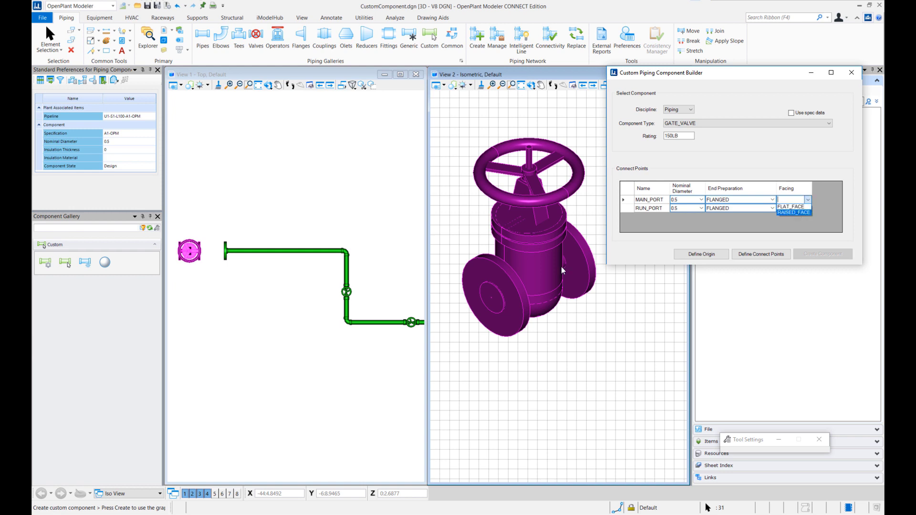
{"action": "left_click", "coordinate": [798, 213]}
{"action": "left_click", "coordinate": [808, 209]}
{"action": "left_click", "coordinate": [808, 209]}
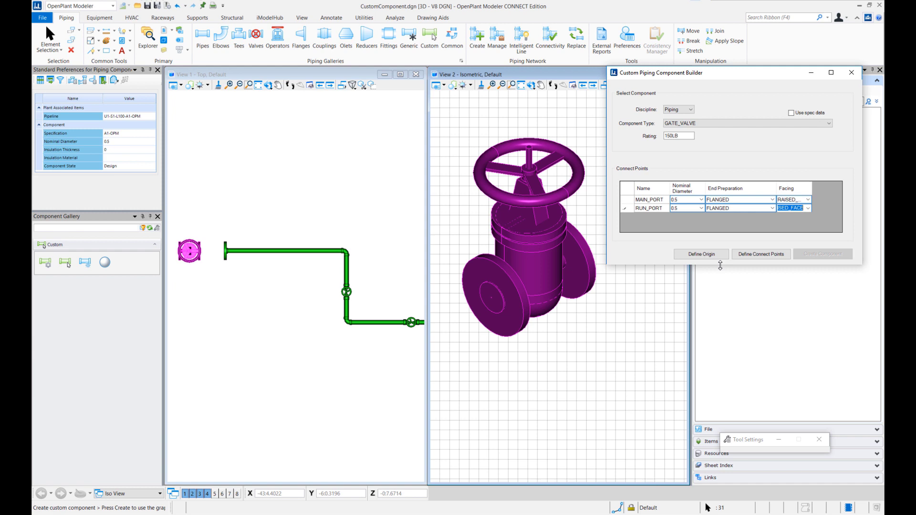
- Turn View 2 to Right-Isometric, define the component origin, and begin defining connect points
{"action": "left_click", "coordinate": [531, 85]}
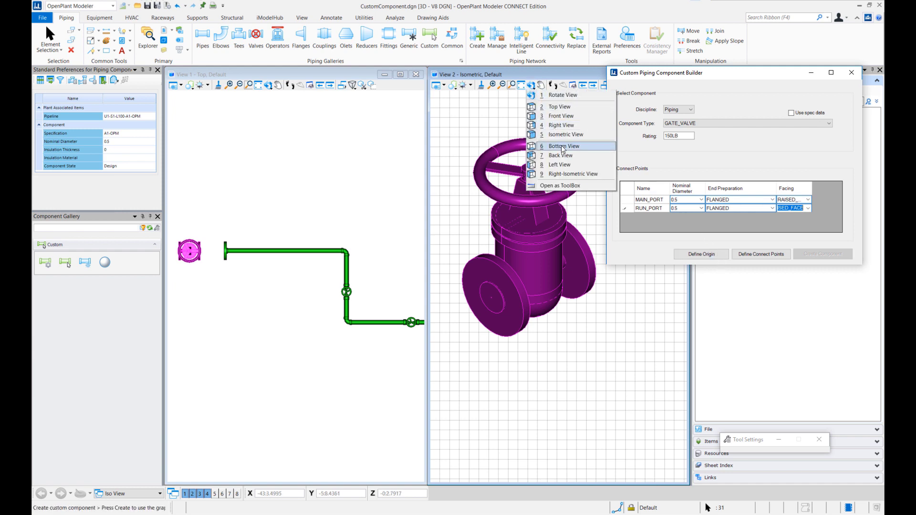
{"action": "left_click", "coordinate": [570, 175]}
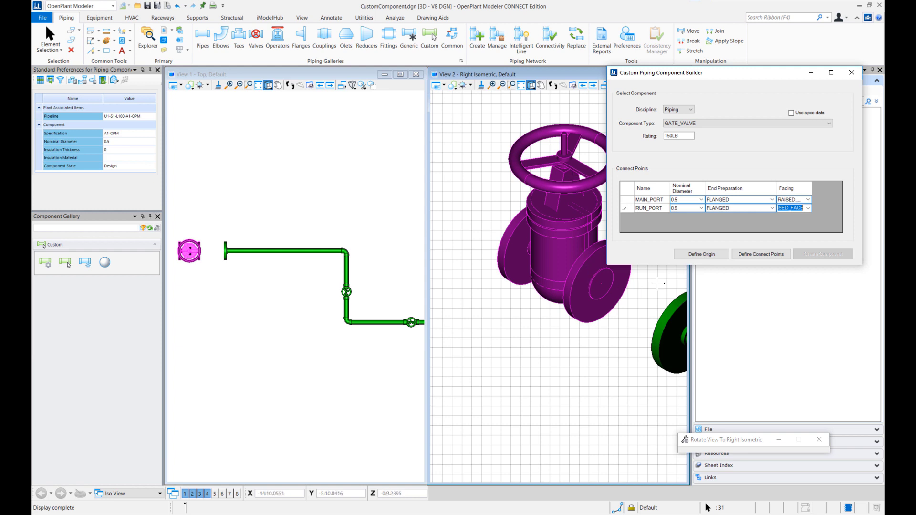
{"action": "left_click", "coordinate": [702, 253]}
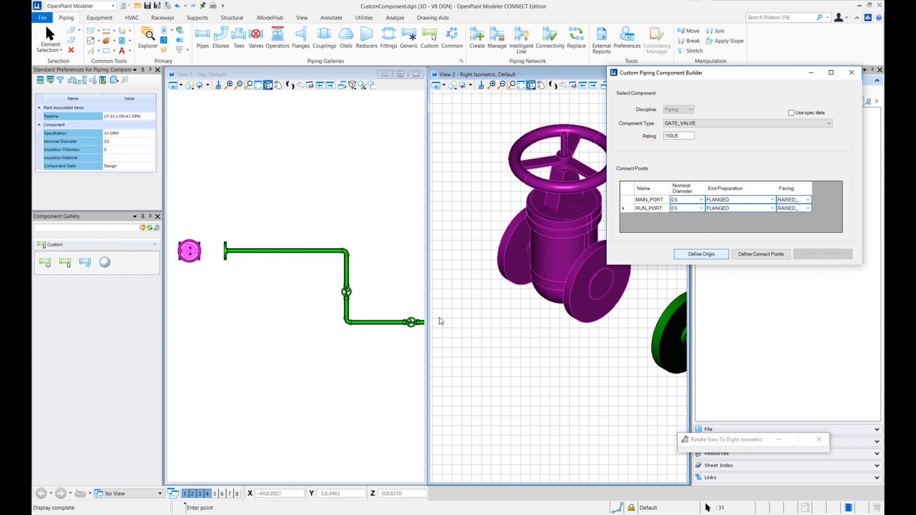
{"action": "left_click", "coordinate": [765, 257]}
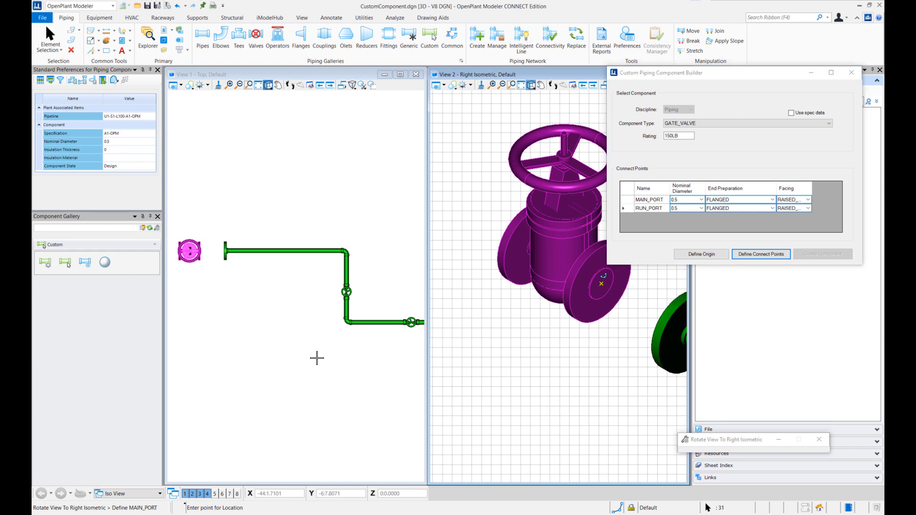
- Pick MAIN_PORT on the right flange and RUN_PORT on the left flange, each with its direction
{"action": "left_click", "coordinate": [632, 302]}
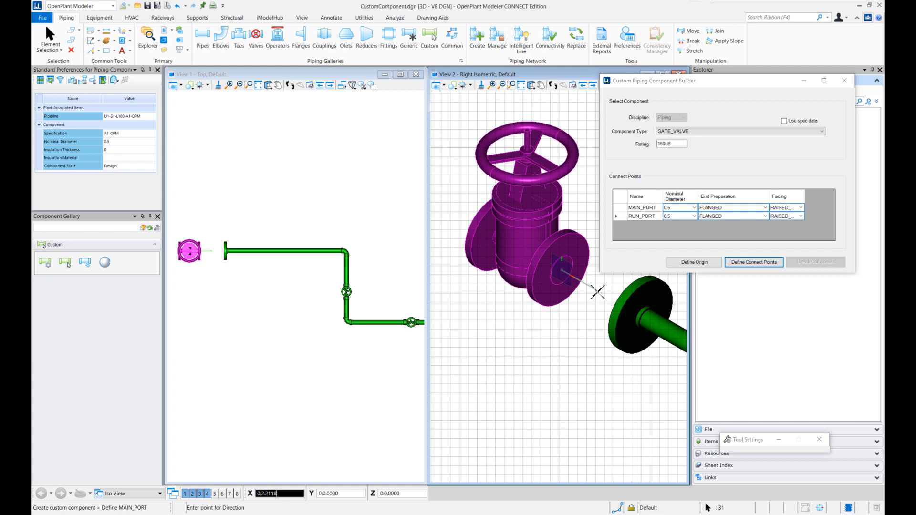
{"action": "left_click", "coordinate": [598, 293]}
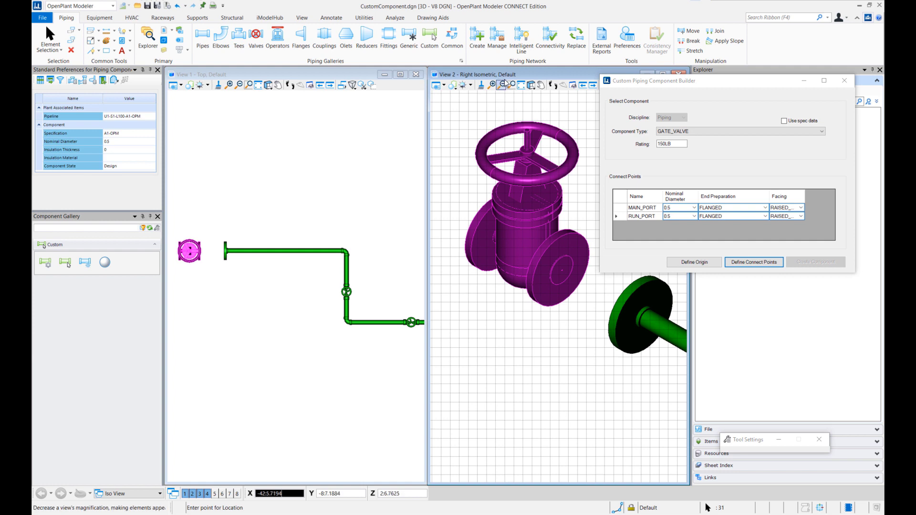
{"action": "left_click", "coordinate": [532, 85]}
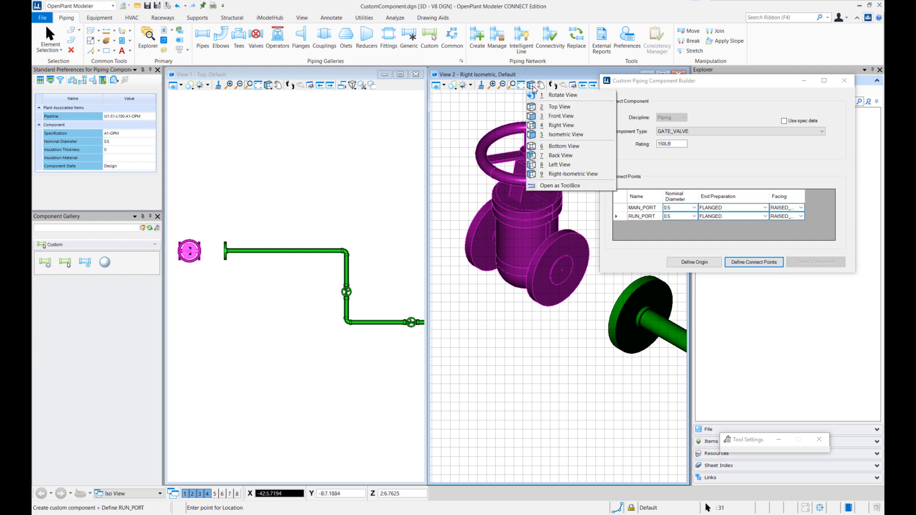
{"action": "left_click", "coordinate": [563, 134]}
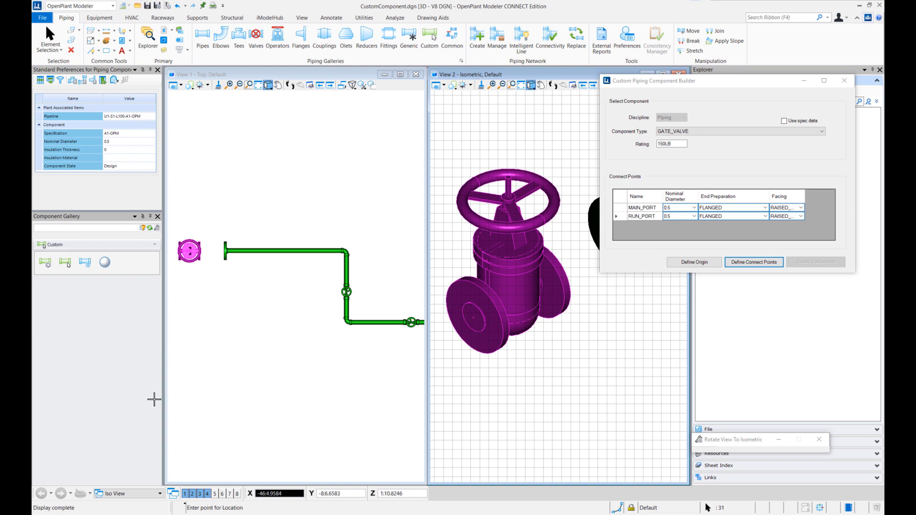
{"action": "left_click", "coordinate": [473, 319]}
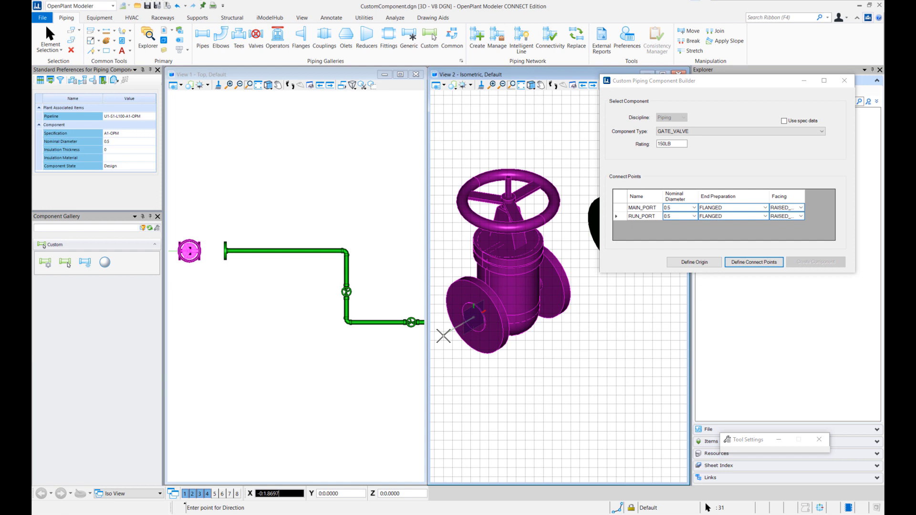
{"action": "left_click", "coordinate": [443, 336]}
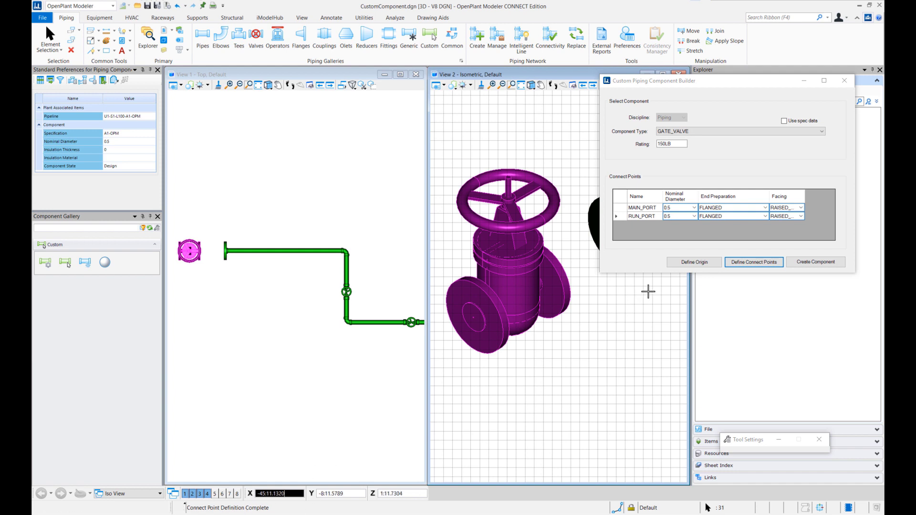
- Create the custom gate valve component, tagged HV-0003, and scroll through its properties
{"action": "left_click", "coordinate": [811, 262]}
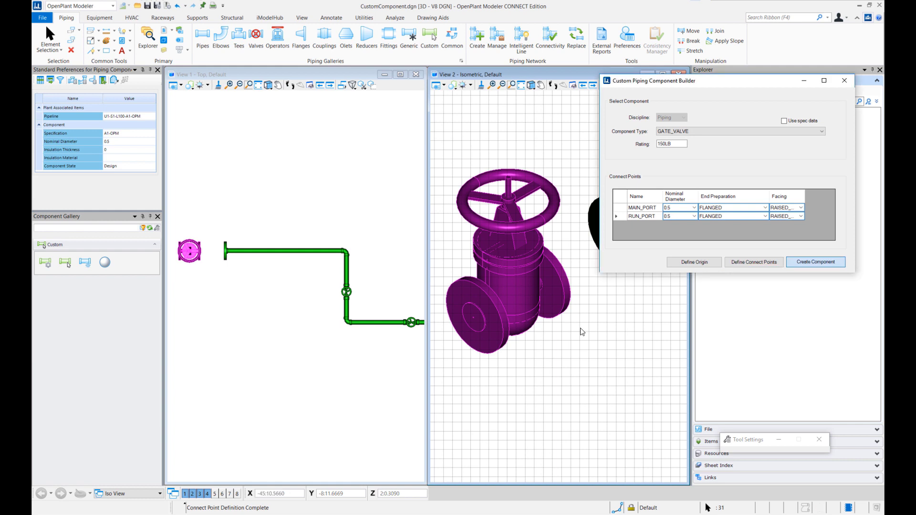
{"action": "left_click", "coordinate": [812, 262]}
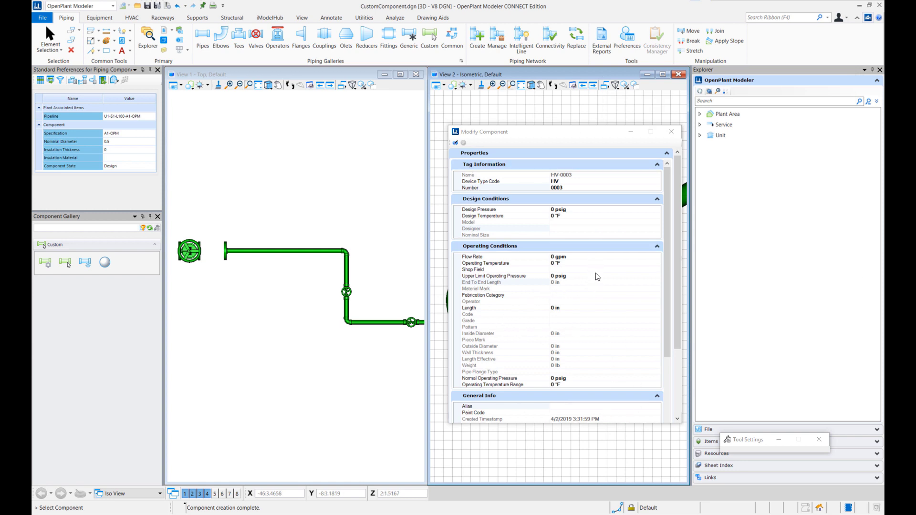
{"action": "scroll", "coordinate": [596, 275], "scroll_direction": "down", "scroll_amount": 2}
{"action": "scroll", "coordinate": [597, 278], "scroll_direction": "down", "scroll_amount": 6}
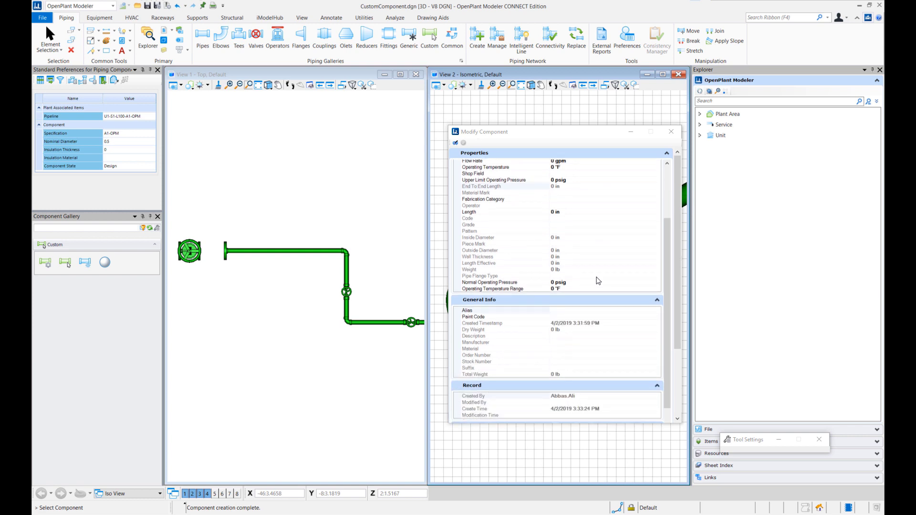
{"action": "scroll", "coordinate": [599, 282], "scroll_direction": "down", "scroll_amount": 8}
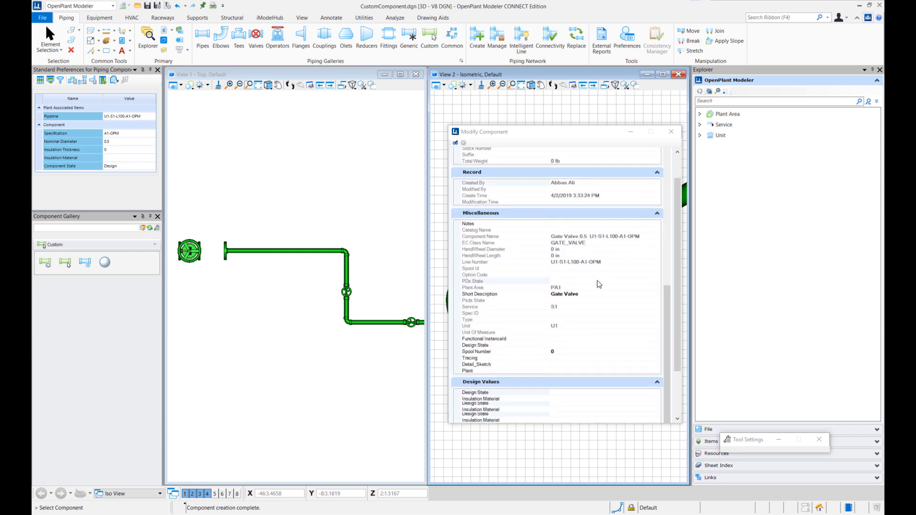
{"action": "scroll", "coordinate": [590, 345], "scroll_direction": "up", "scroll_amount": 4}
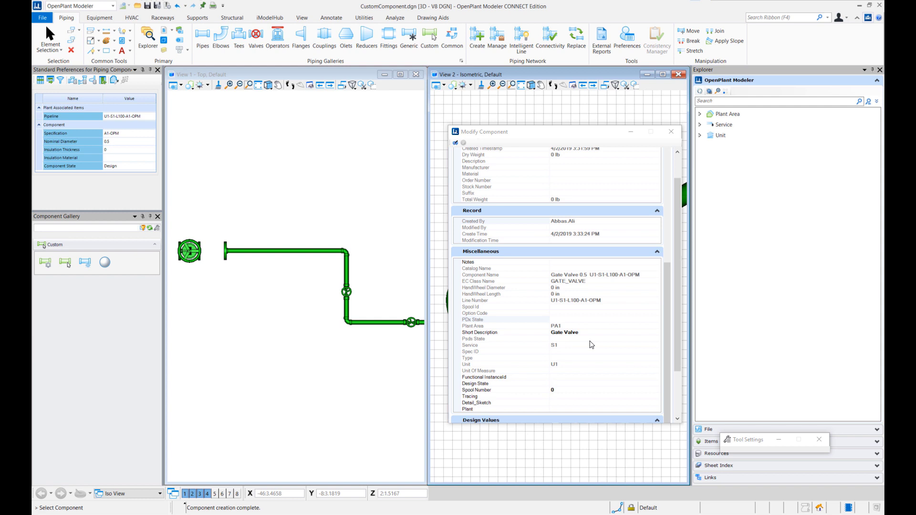
{"action": "scroll", "coordinate": [591, 344], "scroll_direction": "up", "scroll_amount": 9}
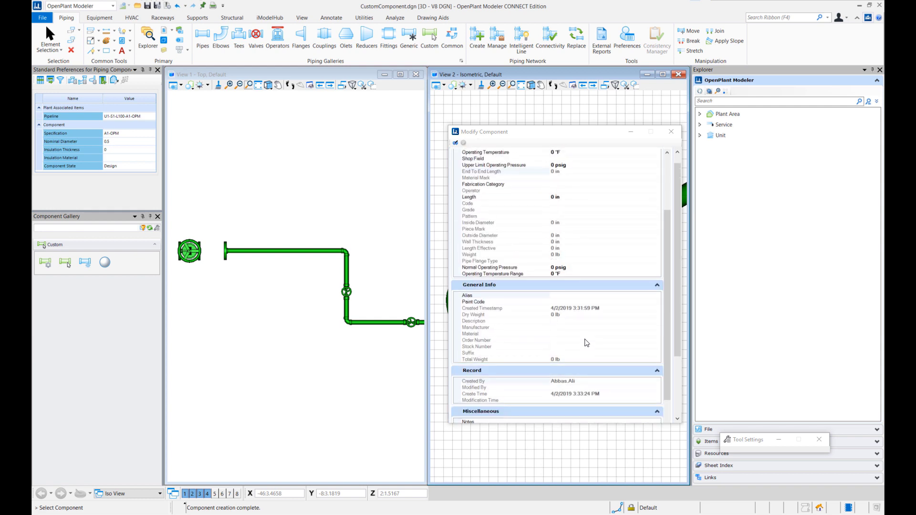
{"action": "scroll", "coordinate": [586, 341], "scroll_direction": "up", "scroll_amount": 4}
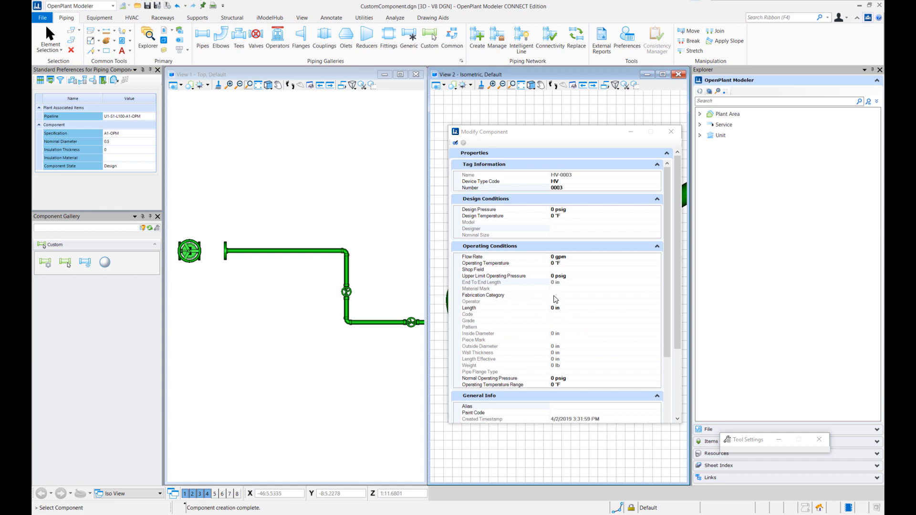
{"action": "scroll", "coordinate": [576, 296], "scroll_direction": "down", "scroll_amount": 5}
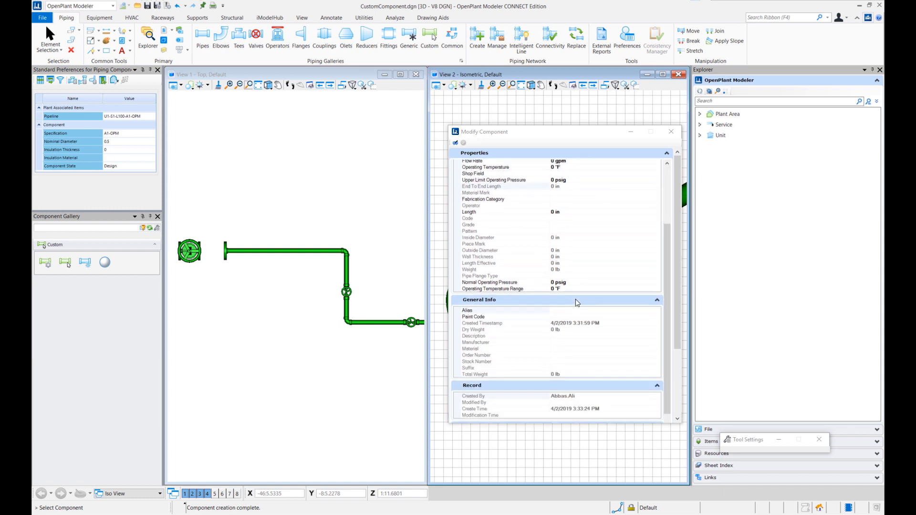
{"action": "scroll", "coordinate": [576, 300], "scroll_direction": "down", "scroll_amount": 4}
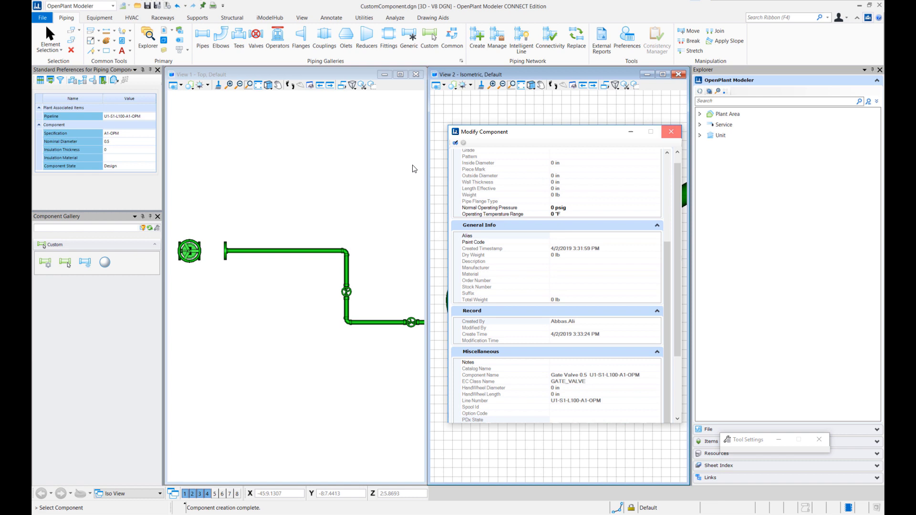
{"action": "left_click", "coordinate": [60, 36]}
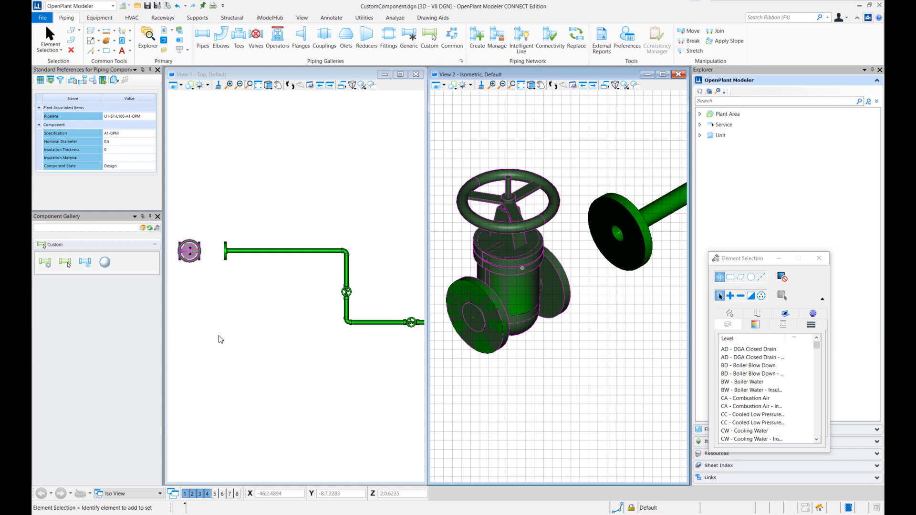
{"action": "right_click", "coordinate": [528, 288]}
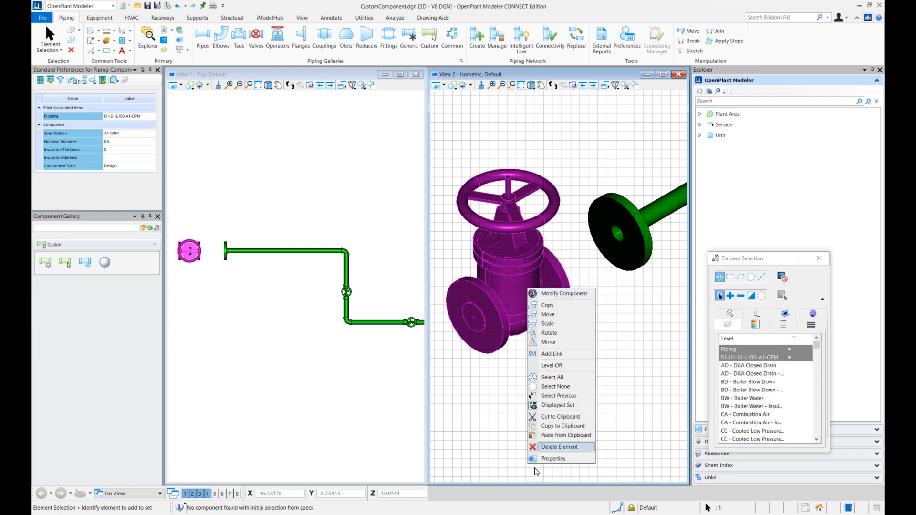
{"action": "left_click", "coordinate": [553, 458]}
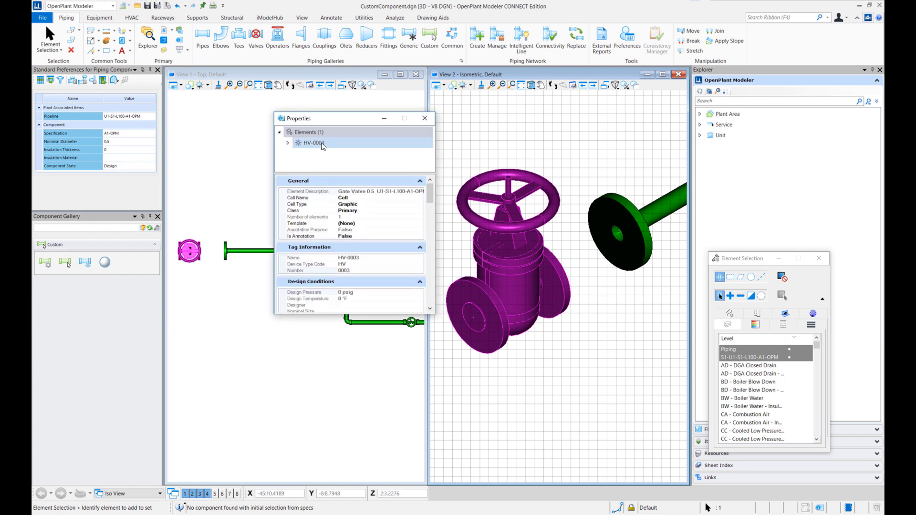
{"action": "left_click", "coordinate": [323, 144]}
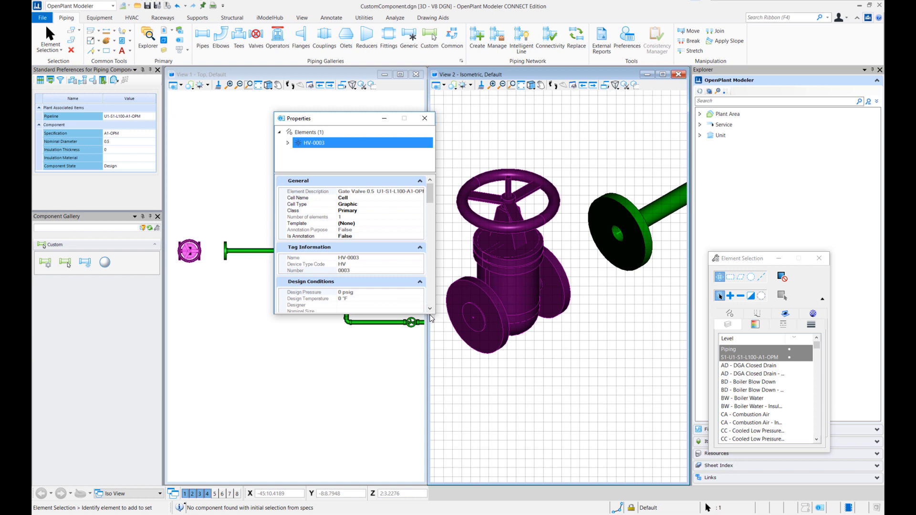
{"action": "left_click_drag", "start_coordinate": [431, 315], "coordinate": [430, 428]}
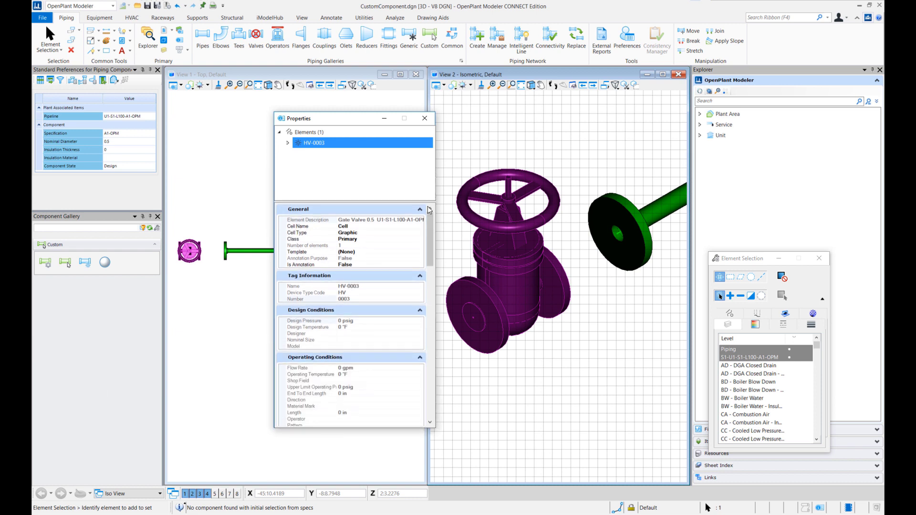
{"action": "left_click", "coordinate": [428, 123]}
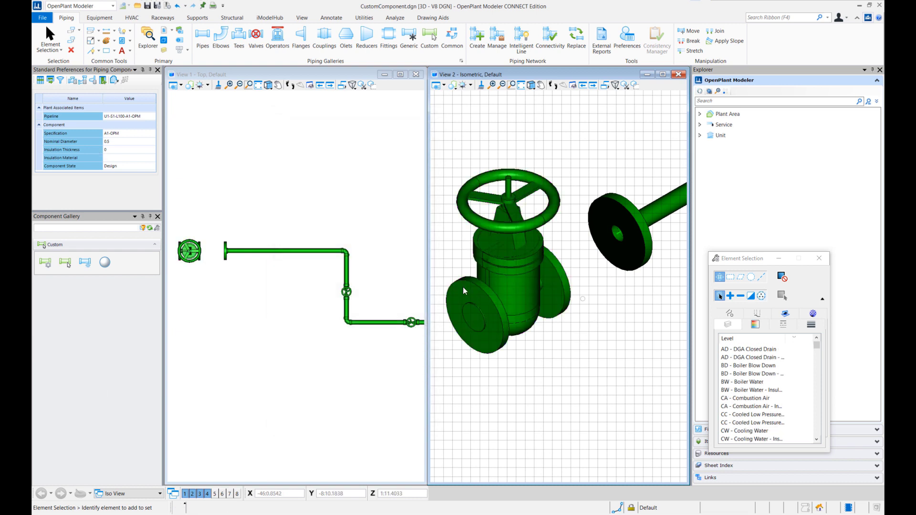
- Zoom and pan View 2 around the gate valve, then select and deselect it
{"action": "scroll", "coordinate": [606, 315], "scroll_direction": "down", "scroll_amount": 5}
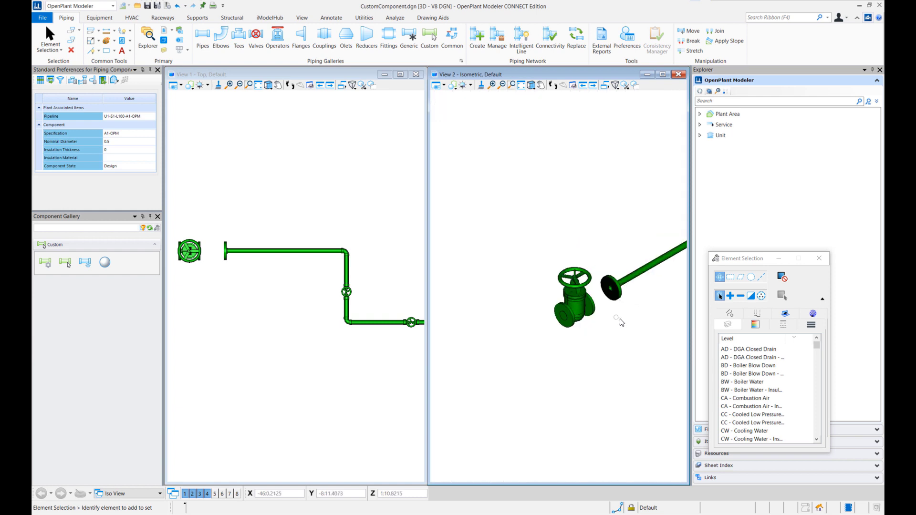
{"action": "middle_click_drag", "start_coordinate": [606, 315], "coordinate": [582, 269]}
{"action": "scroll", "coordinate": [568, 289], "scroll_direction": "down", "scroll_amount": 2}
{"action": "right_click", "coordinate": [574, 293]}
{"action": "right_click", "coordinate": [542, 271]}
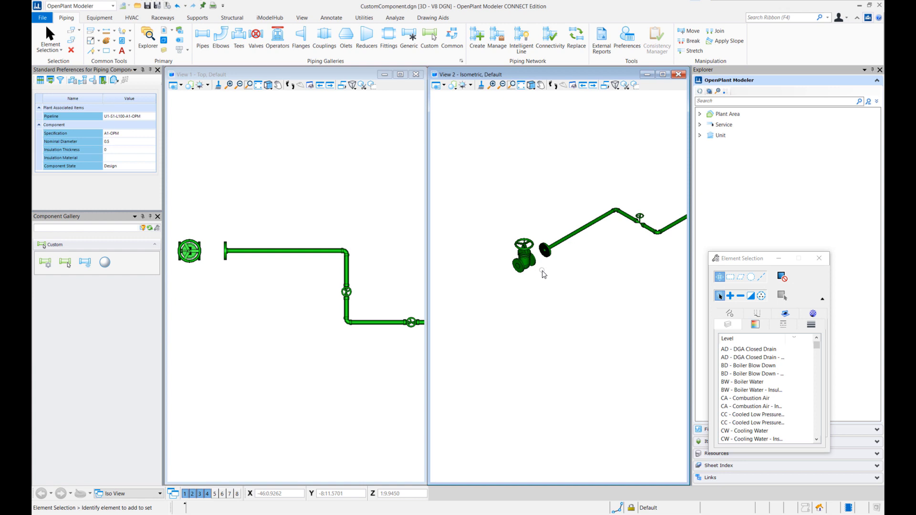
{"action": "scroll", "coordinate": [542, 271], "scroll_direction": "up", "scroll_amount": 3}
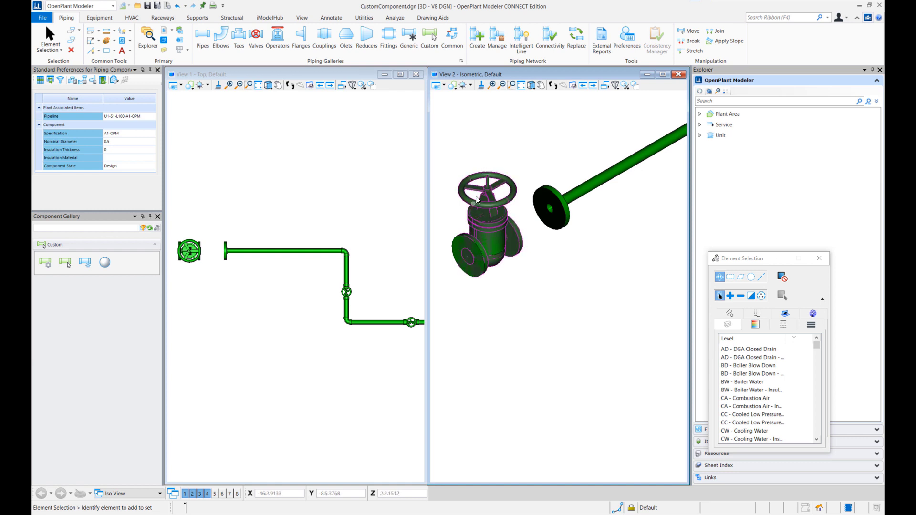
{"action": "left_click", "coordinate": [474, 240]}
{"action": "left_click", "coordinate": [519, 276]}
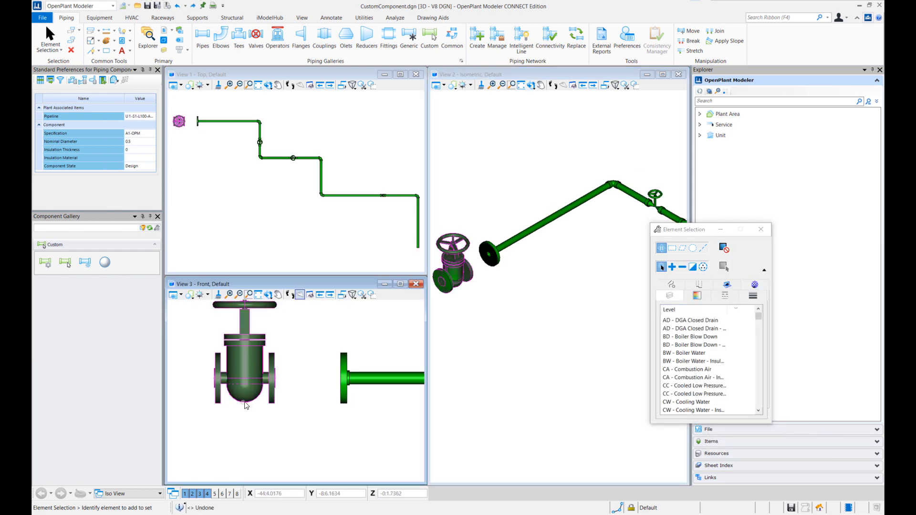
- In the front view, move the gate valve by its flange handle onto the pipe's end flange
{"action": "left_click", "coordinate": [249, 386]}
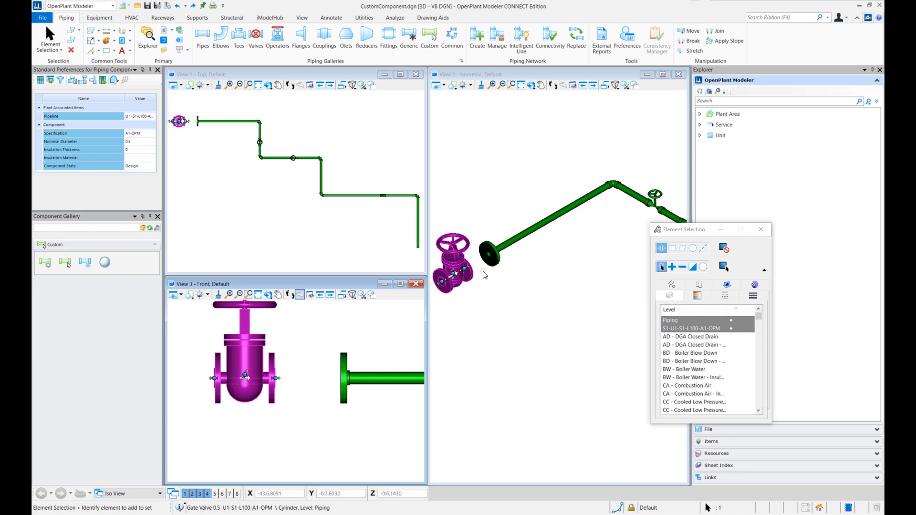
{"action": "left_click", "coordinate": [308, 404]}
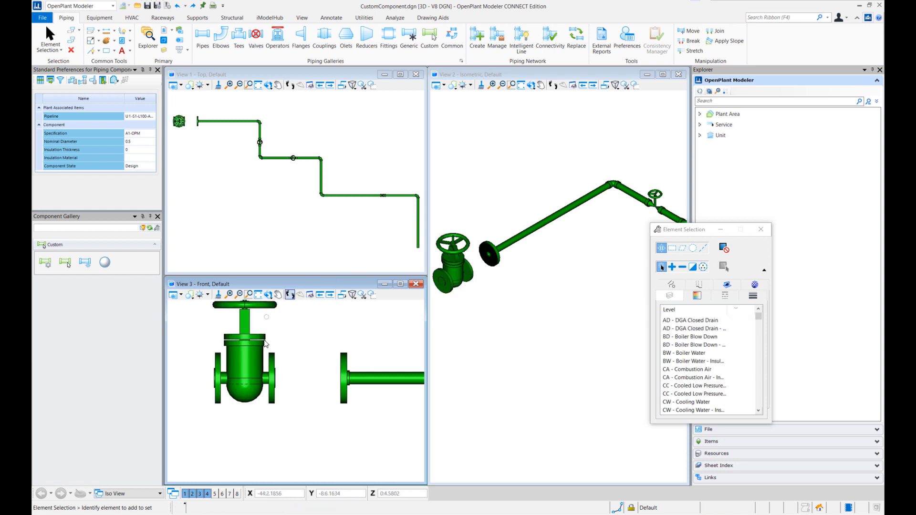
{"action": "left_click", "coordinate": [275, 379]}
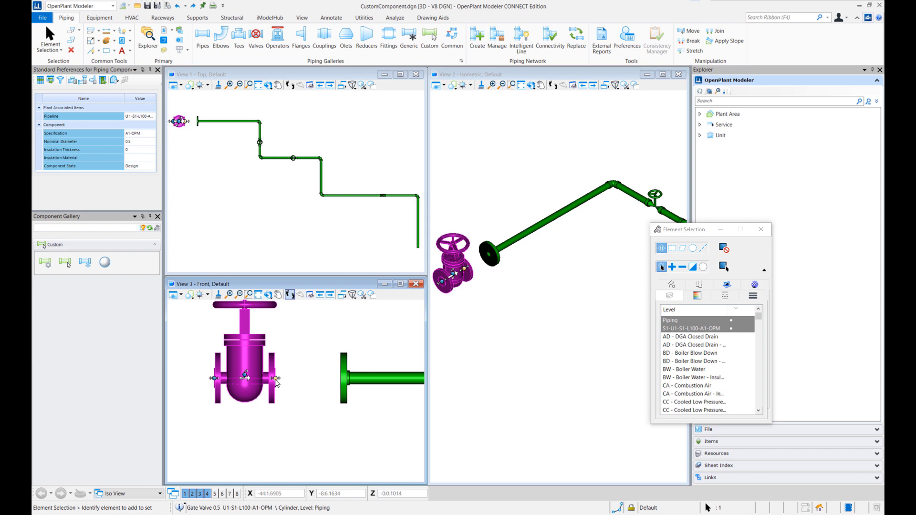
{"action": "left_click", "coordinate": [275, 380]}
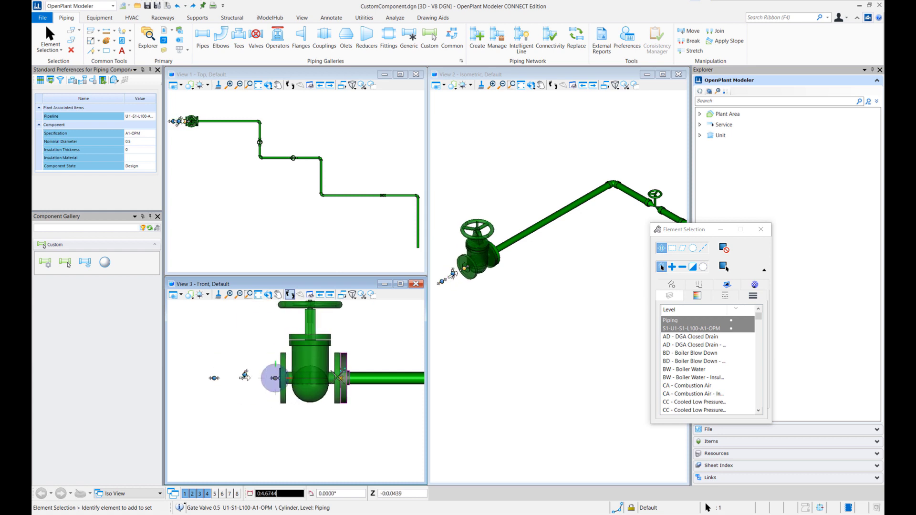
{"action": "left_click", "coordinate": [334, 382]}
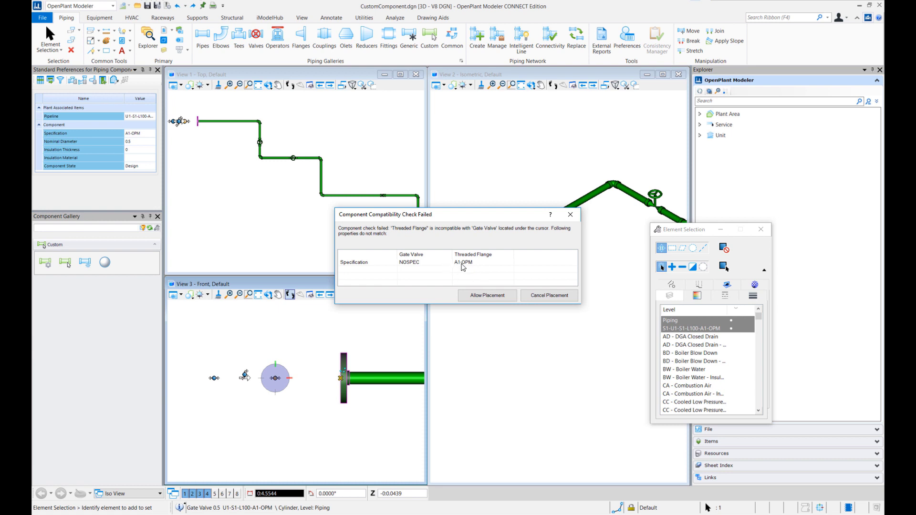
- Allow the gate valve to connect to the pipeline despite the specification mismatch
{"action": "left_click", "coordinate": [485, 295]}
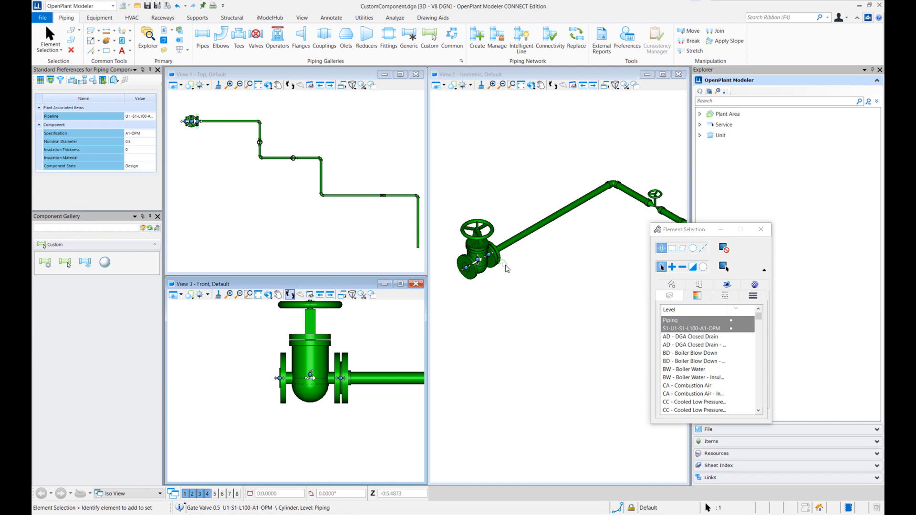
{"action": "scroll", "coordinate": [357, 342], "scroll_direction": "down", "scroll_amount": 3}
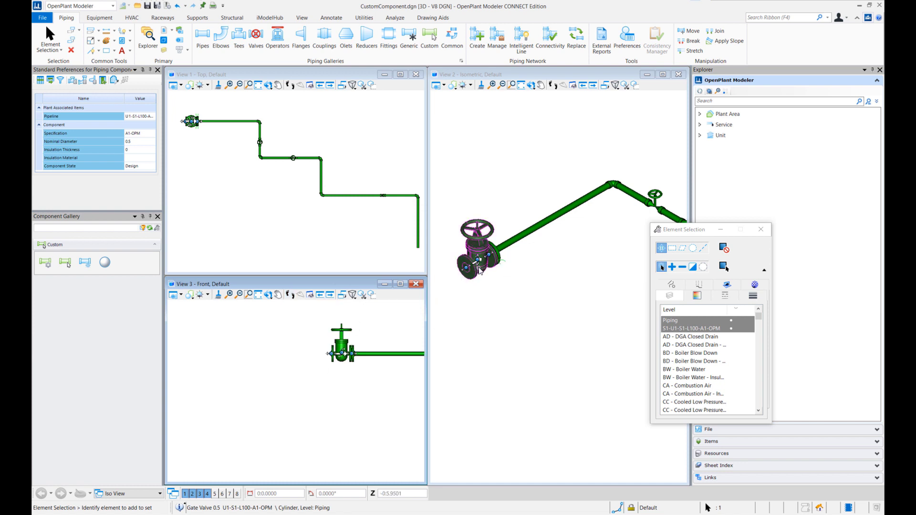
{"action": "scroll", "coordinate": [481, 268], "scroll_direction": "up", "scroll_amount": 4}
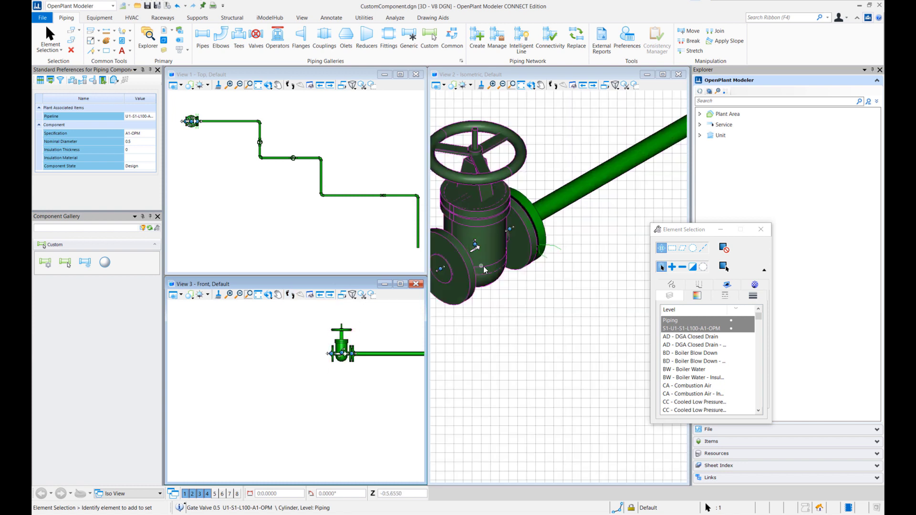
{"action": "scroll", "coordinate": [583, 272], "scroll_direction": "down", "scroll_amount": 2}
{"action": "left_click_drag", "start_coordinate": [574, 272], "coordinate": [625, 275]}
- Choose the first flange type from the Flanges gallery
{"action": "right_click", "coordinate": [625, 275]}
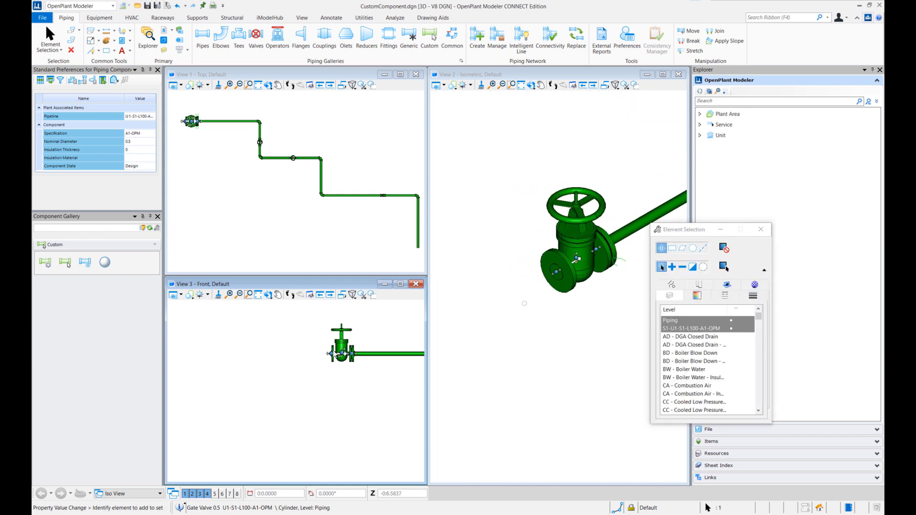
{"action": "left_click", "coordinate": [301, 39]}
{"action": "left_click", "coordinate": [63, 262]}
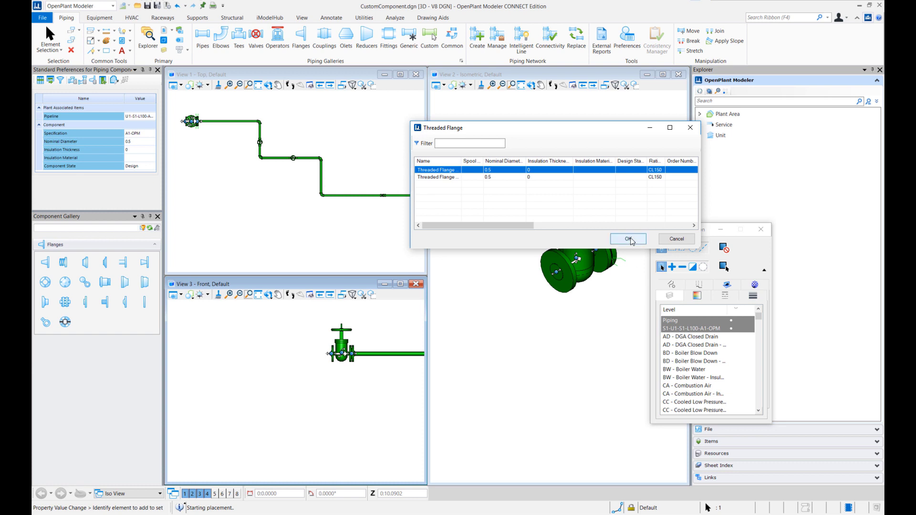
- Place the 0.5-inch CL150 threaded flange on the gate valve's free face
{"action": "left_click", "coordinate": [629, 240]}
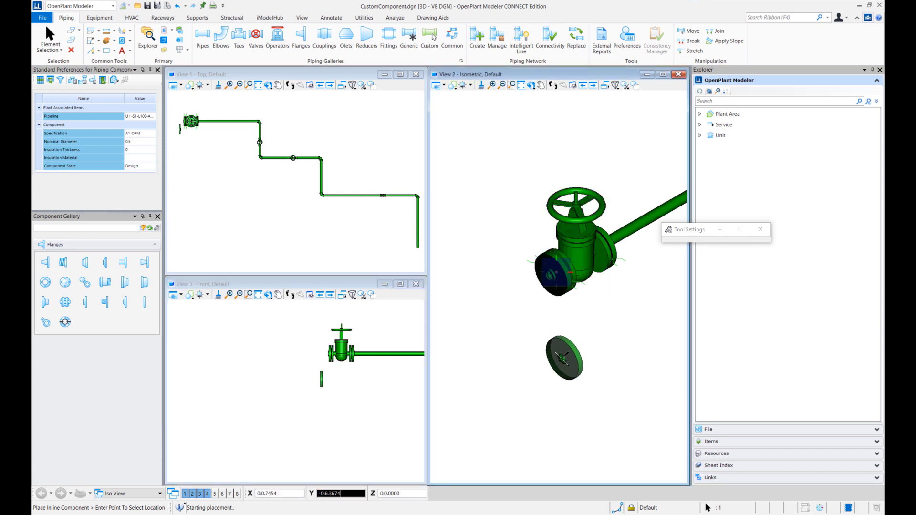
{"action": "left_click", "coordinate": [572, 325]}
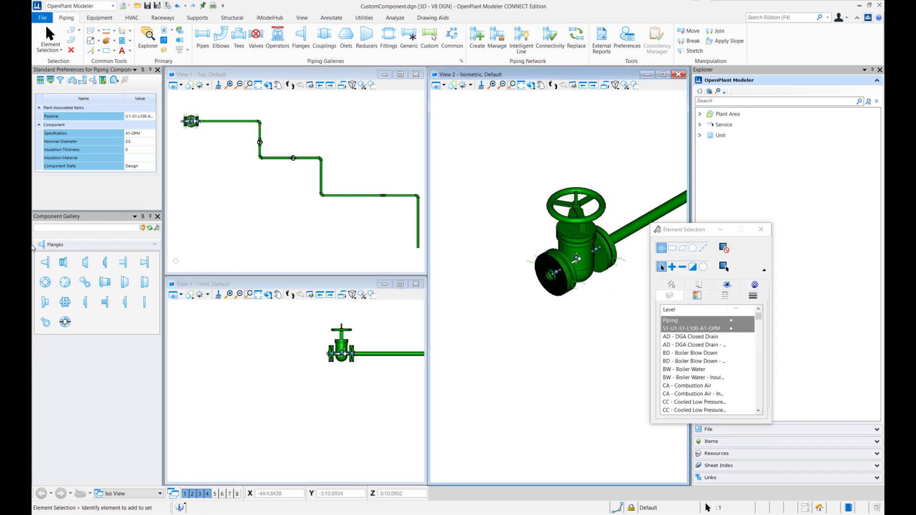
{"action": "left_click", "coordinate": [202, 40]}
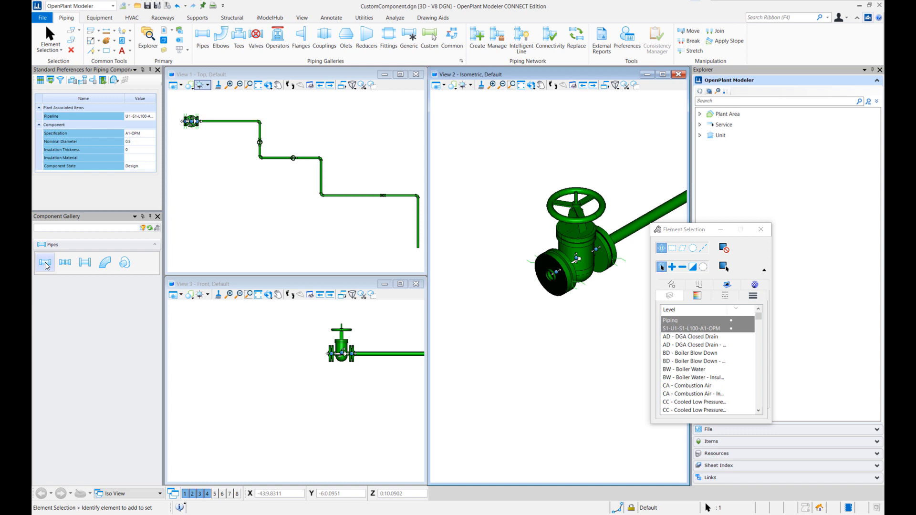
- Start a new pipe from the valve's threaded flange, cancelling the unwanted downward run
{"action": "left_click", "coordinate": [547, 283]}
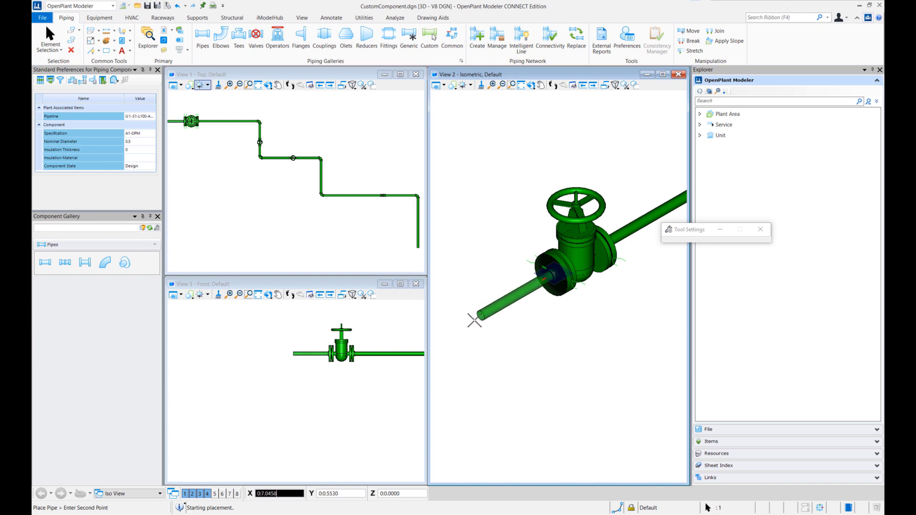
{"action": "left_click", "coordinate": [474, 319]}
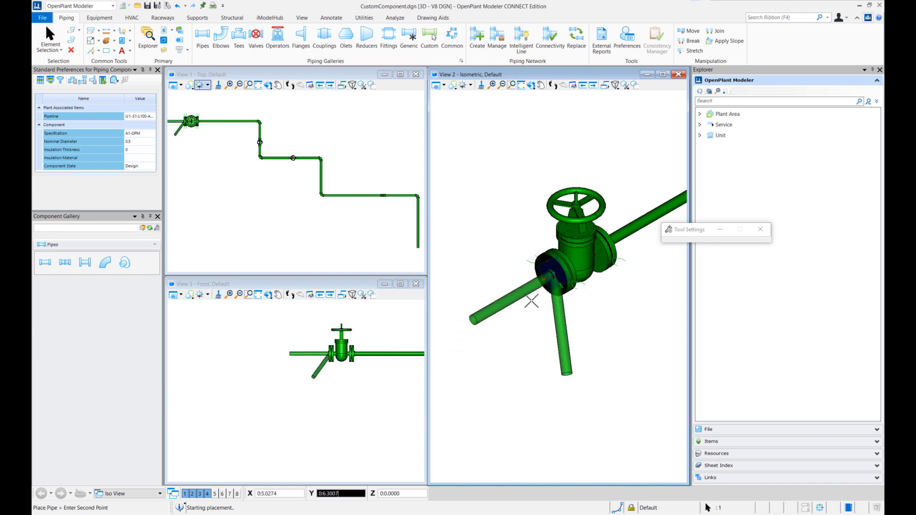
{"action": "right_click", "coordinate": [531, 301]}
- Zoom and pan View 2 to inspect the flanged gate valve inline on the pipeline
{"action": "scroll", "coordinate": [525, 301], "scroll_direction": "up", "scroll_amount": 3}
{"action": "scroll", "coordinate": [517, 302], "scroll_direction": "down", "scroll_amount": 5}
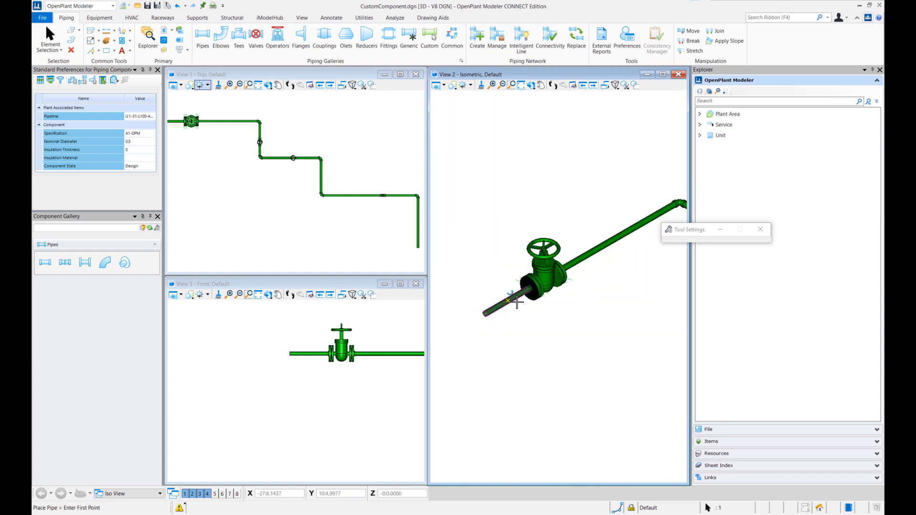
{"action": "scroll", "coordinate": [517, 302], "scroll_direction": "down", "scroll_amount": 3}
{"action": "middle_click_drag", "start_coordinate": [585, 272], "coordinate": [540, 283]}
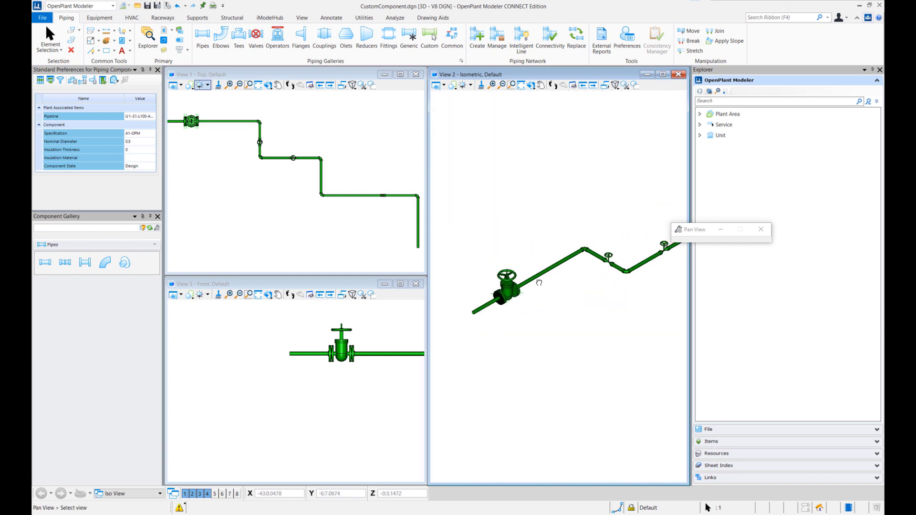
{"action": "scroll", "coordinate": [490, 301], "scroll_direction": "up", "scroll_amount": 2}
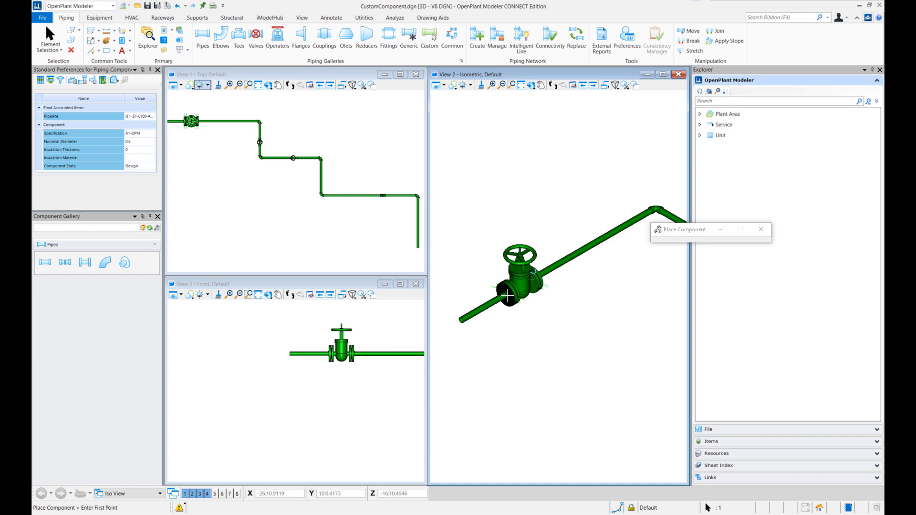
{"action": "scroll", "coordinate": [521, 286], "scroll_direction": "up", "scroll_amount": 3}
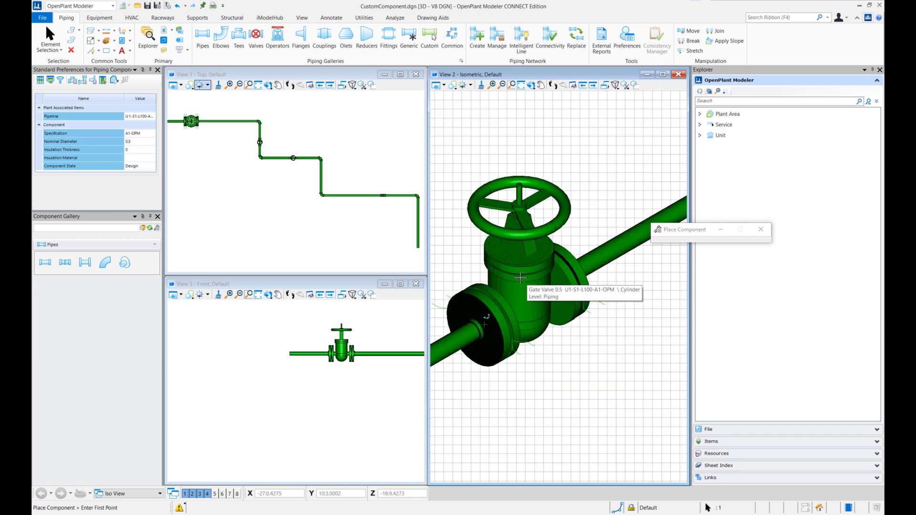
{"action": "middle_click_drag", "start_coordinate": [520, 278], "coordinate": [556, 263]}
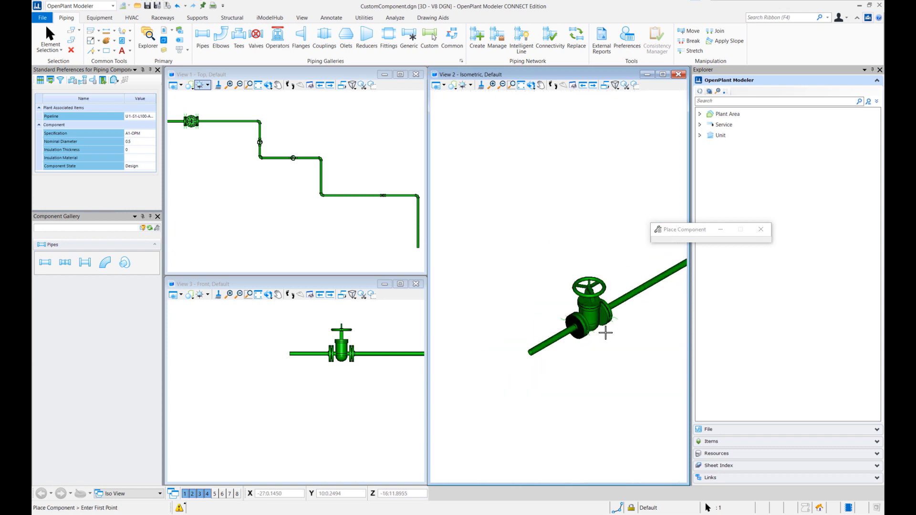
{"action": "scroll", "coordinate": [615, 330], "scroll_direction": "down", "scroll_amount": 4}
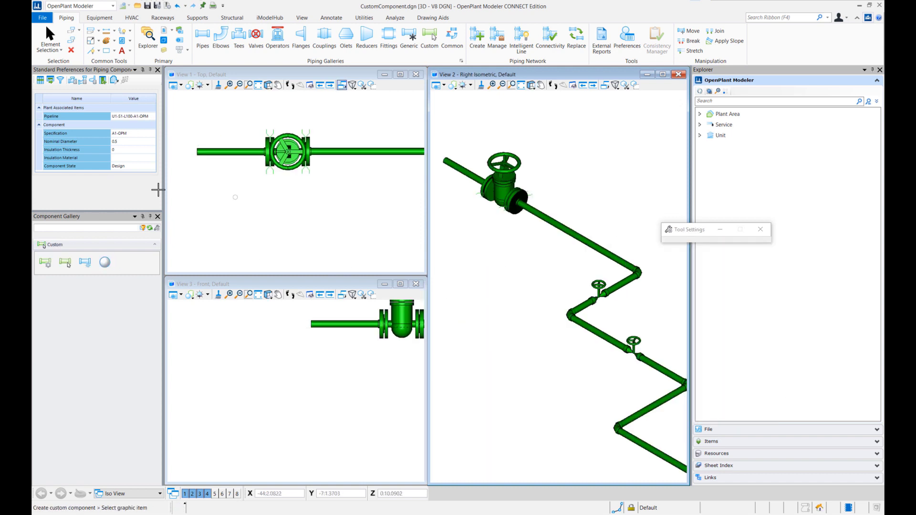
- Choose a valve cell and place it in open space beside the pipeline
{"action": "left_click", "coordinate": [85, 262]}
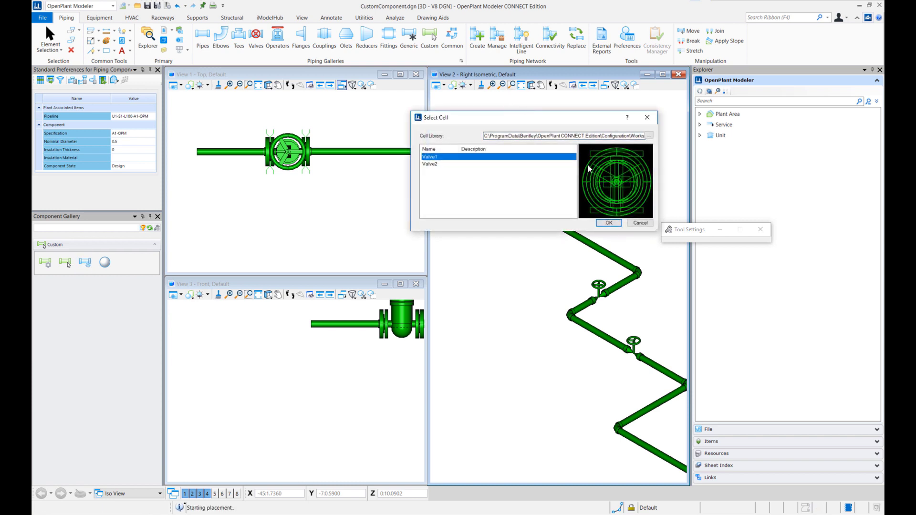
{"action": "left_click", "coordinate": [609, 223]}
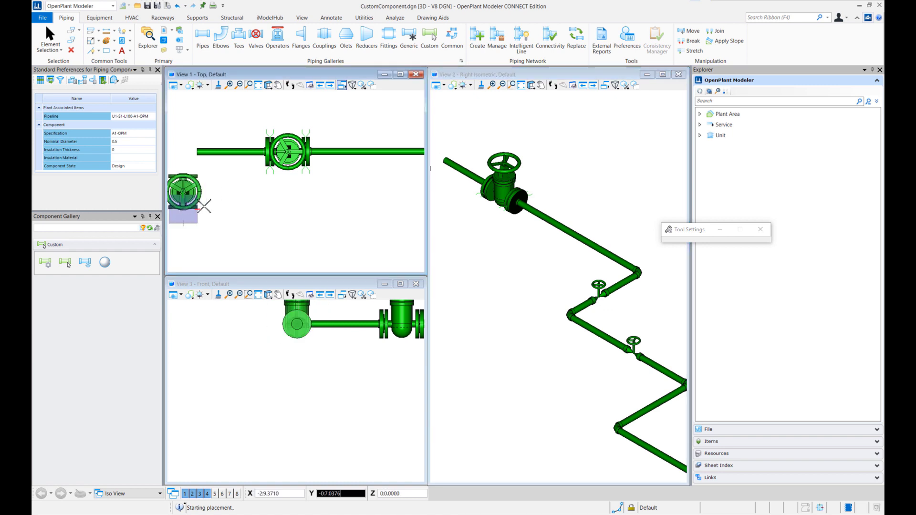
{"action": "middle_click_drag", "start_coordinate": [184, 159], "coordinate": [328, 209]}
{"action": "scroll", "coordinate": [310, 210], "scroll_direction": "down", "scroll_amount": 2}
- Frame the new valve in both views and box-select all its graphics
{"action": "middle_click_drag", "start_coordinate": [319, 301], "coordinate": [297, 371]}
{"action": "scroll", "coordinate": [288, 225], "scroll_direction": "up", "scroll_amount": 3}
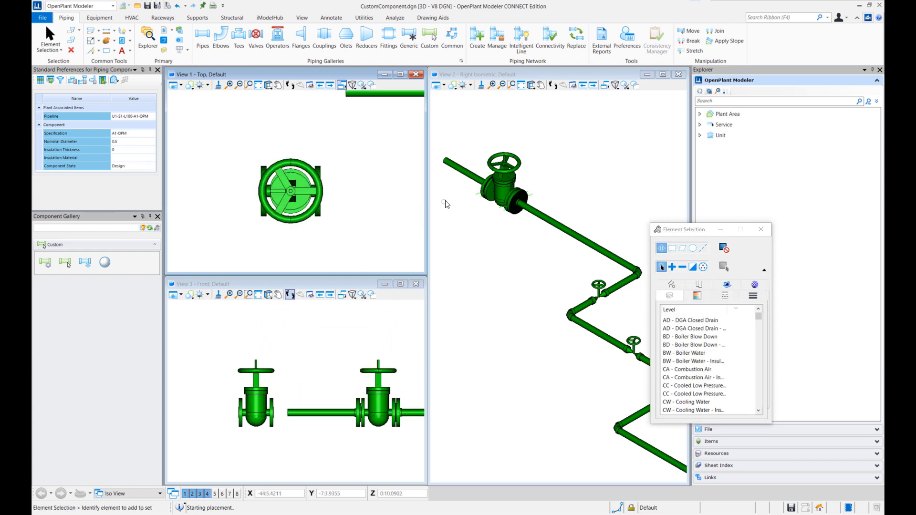
{"action": "middle_click_drag", "start_coordinate": [483, 218], "coordinate": [551, 285]}
{"action": "scroll", "coordinate": [474, 272], "scroll_direction": "up", "scroll_amount": 3}
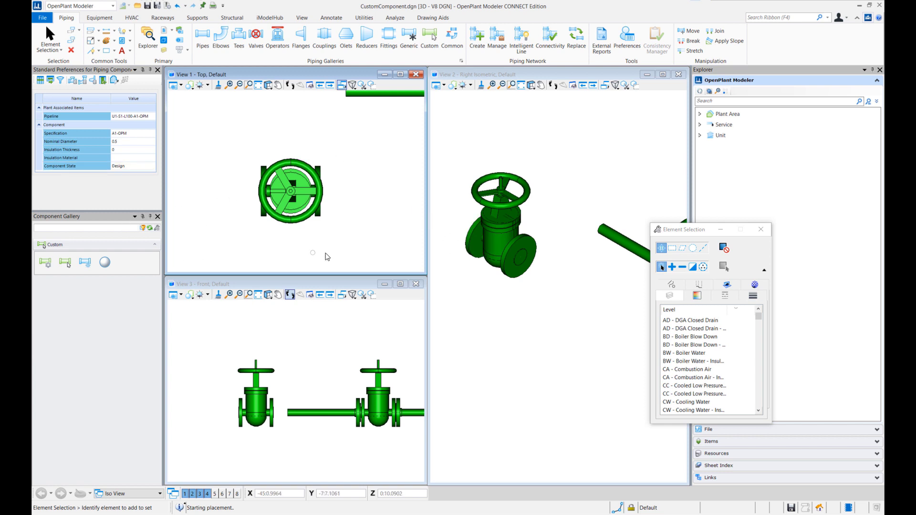
{"action": "left_click_drag", "start_coordinate": [527, 319], "coordinate": [461, 143]}
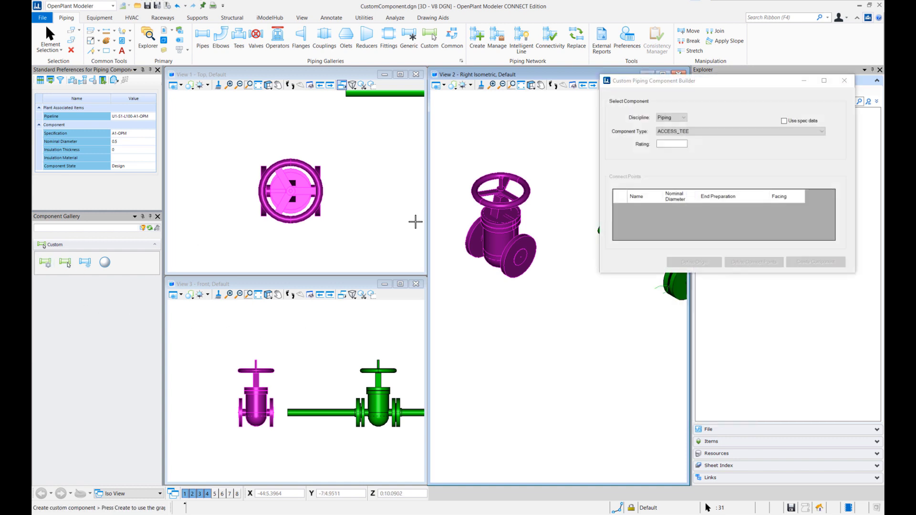
- Set the Component Type to GATE_VALVE
{"action": "left_click", "coordinate": [740, 131]}
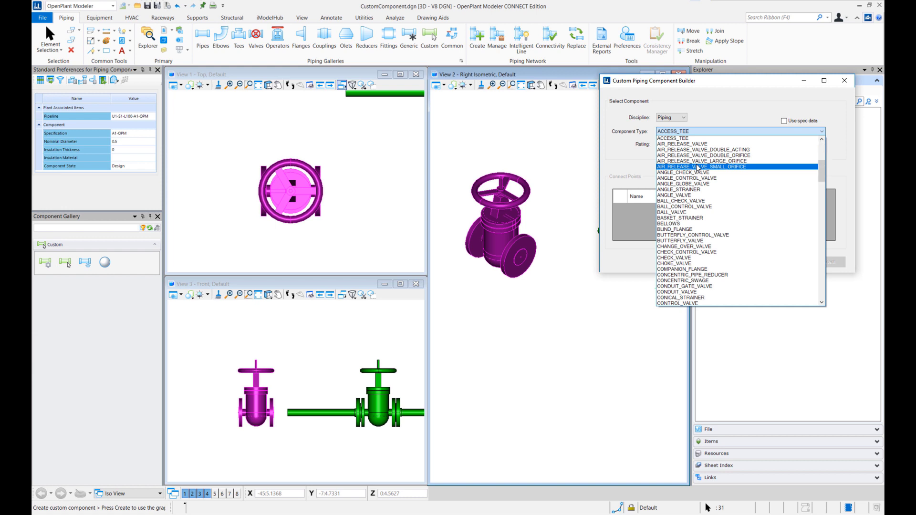
{"action": "key", "text": "g"}
{"action": "scroll", "coordinate": [687, 296], "scroll_direction": "down", "scroll_amount": 1}
{"action": "left_click", "coordinate": [685, 293]}
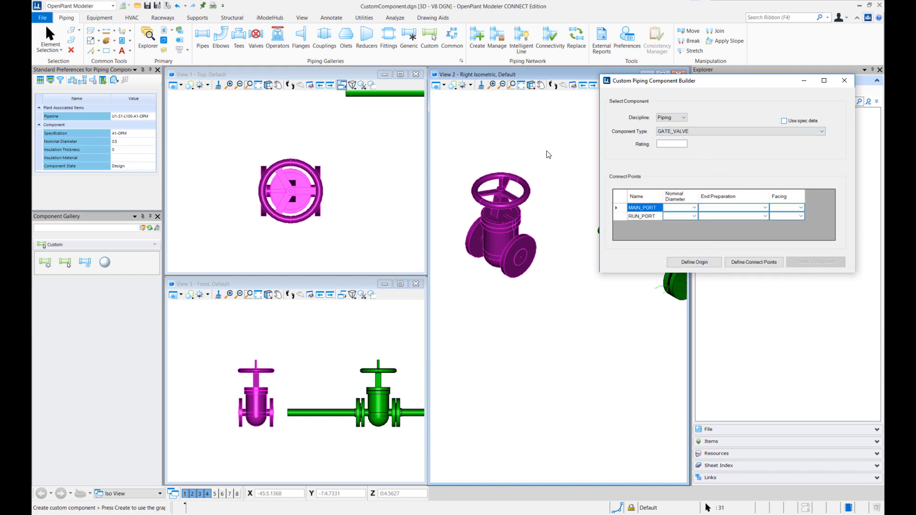
- Use spec data and select the CL150 gate valve with 0.5 SOCKET_WELD_FEMALE ports
{"action": "left_click", "coordinate": [784, 121]}
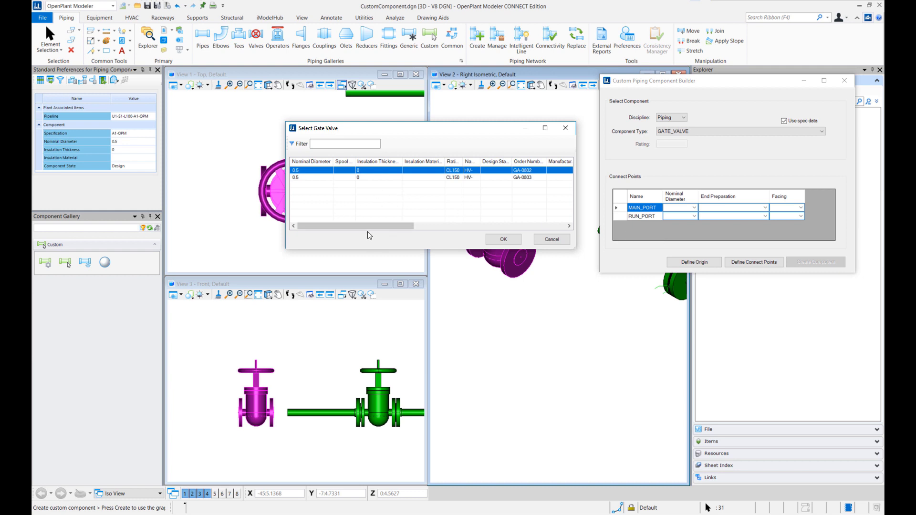
{"action": "left_click_drag", "start_coordinate": [370, 226], "coordinate": [462, 240]}
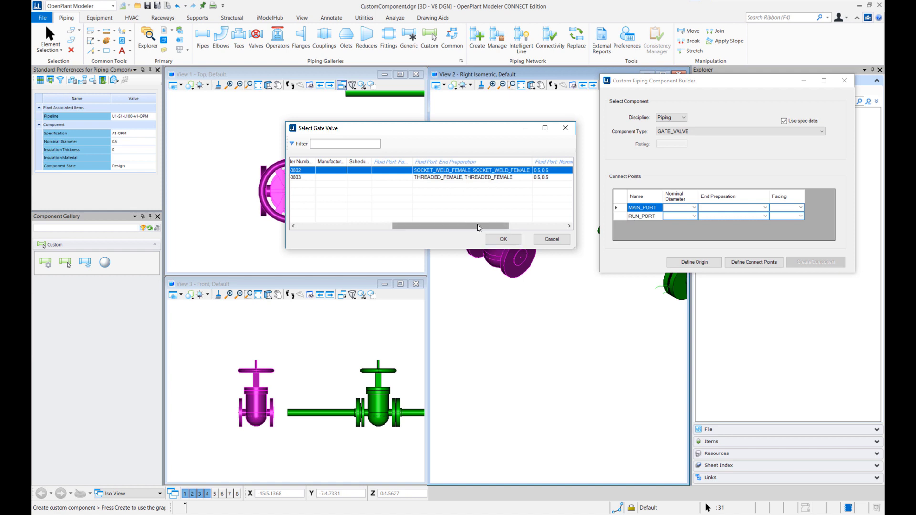
{"action": "left_click_drag", "start_coordinate": [477, 226], "coordinate": [523, 226]}
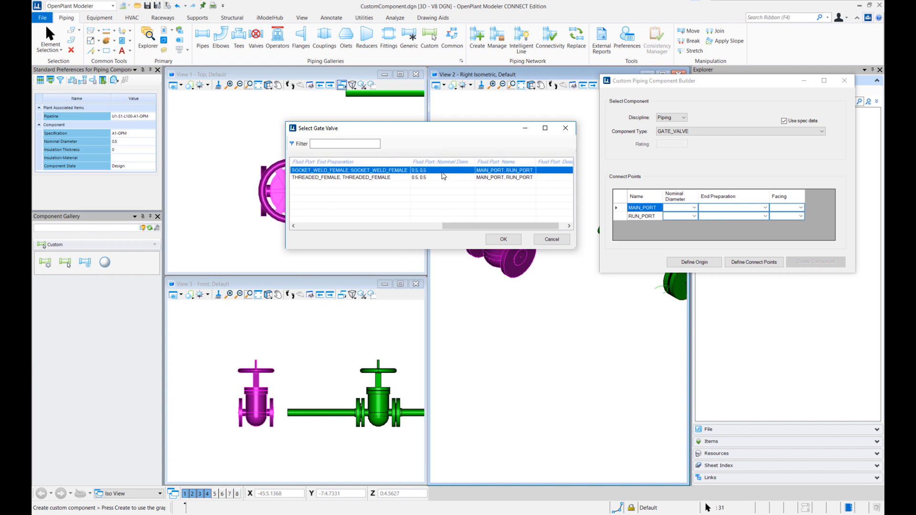
{"action": "left_click", "coordinate": [505, 240]}
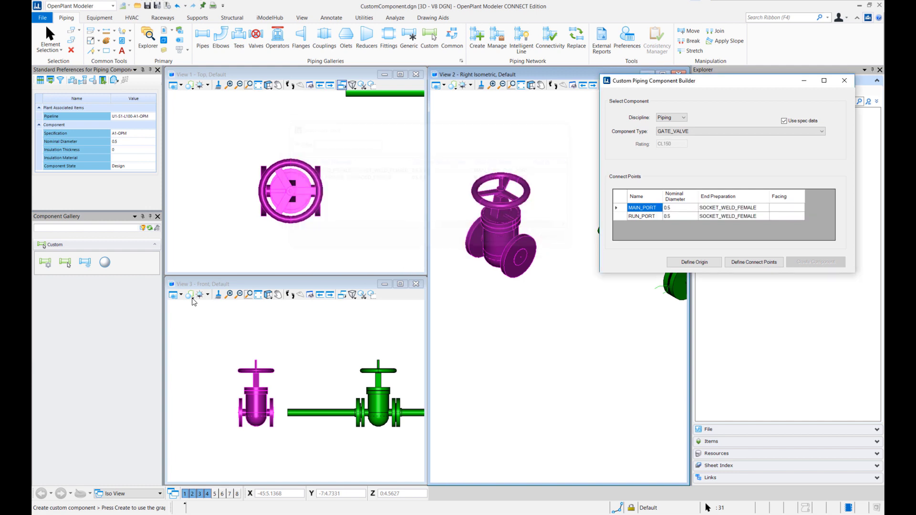
- Set the valve's origin and the MAIN_PORT location and direction on one flange face
{"action": "left_click", "coordinate": [692, 262]}
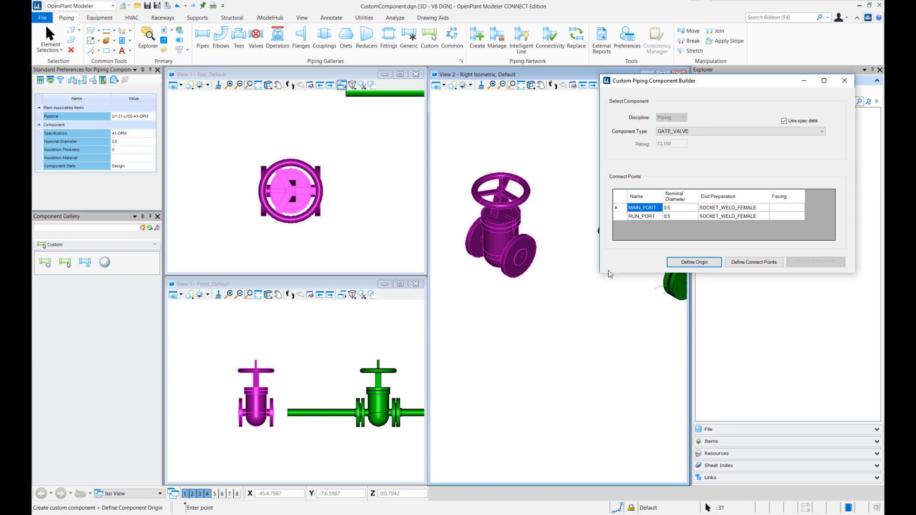
{"action": "left_click", "coordinate": [522, 258]}
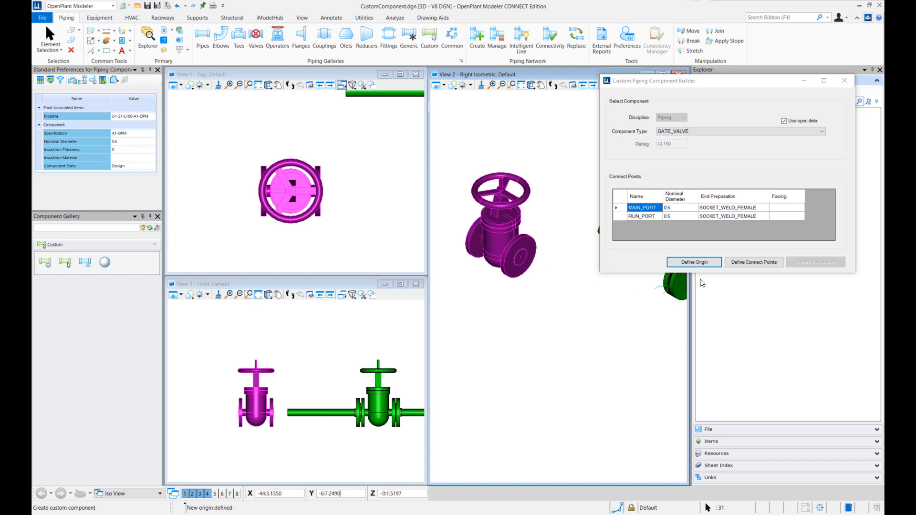
{"action": "left_click", "coordinate": [737, 263]}
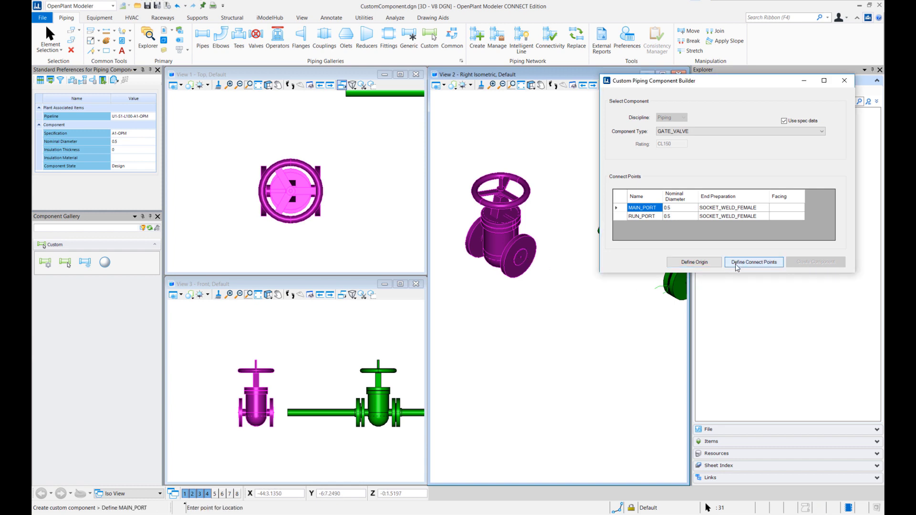
{"action": "left_click", "coordinate": [525, 258]}
{"action": "left_click", "coordinate": [559, 278]}
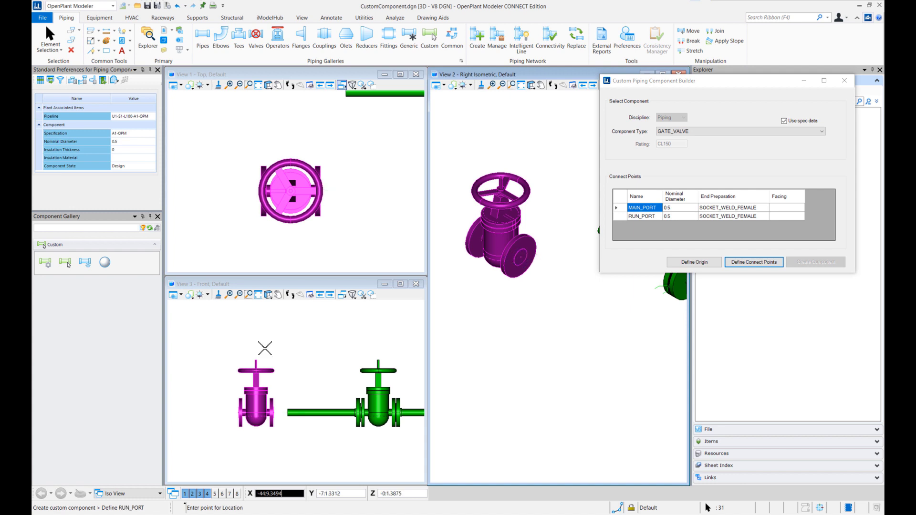
- Switch View 2 to isometric and set the RUN_PORT location and direction on the other flange
{"action": "left_click", "coordinate": [236, 115]}
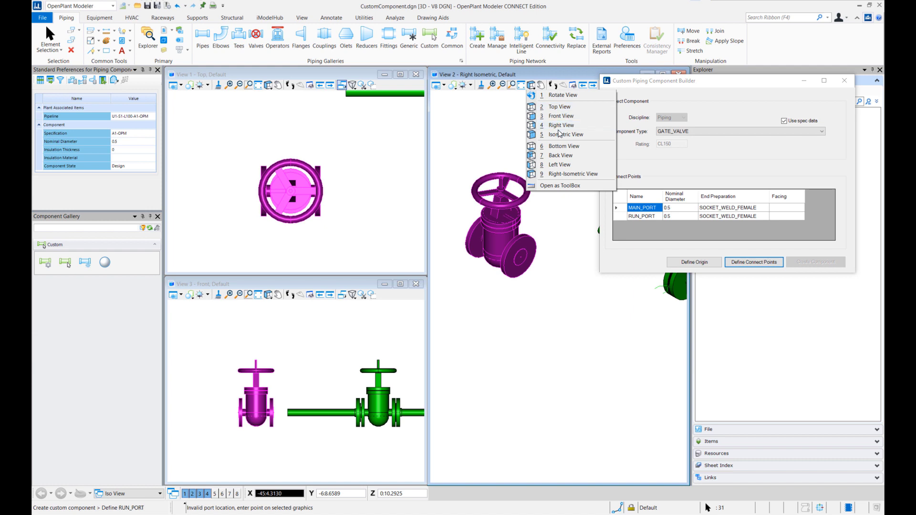
{"action": "left_click", "coordinate": [564, 137]}
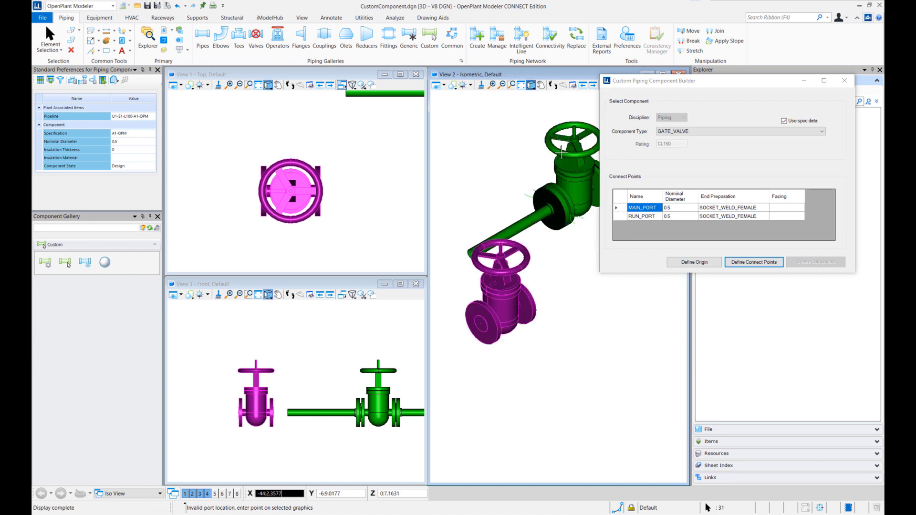
{"action": "left_click", "coordinate": [478, 326]}
{"action": "left_click", "coordinate": [453, 341]}
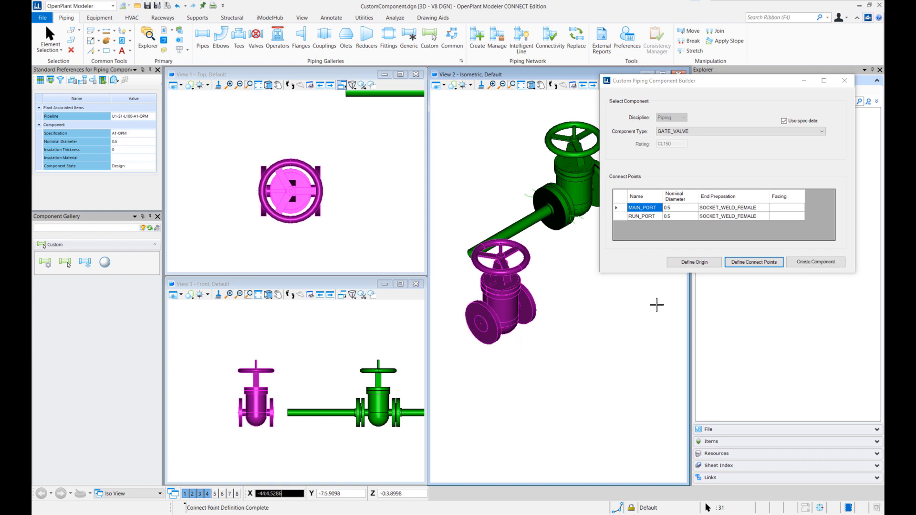
- Create socket-weld gate valve HV-0006, accept its properties, and zoom out View 2
{"action": "left_click", "coordinate": [814, 262]}
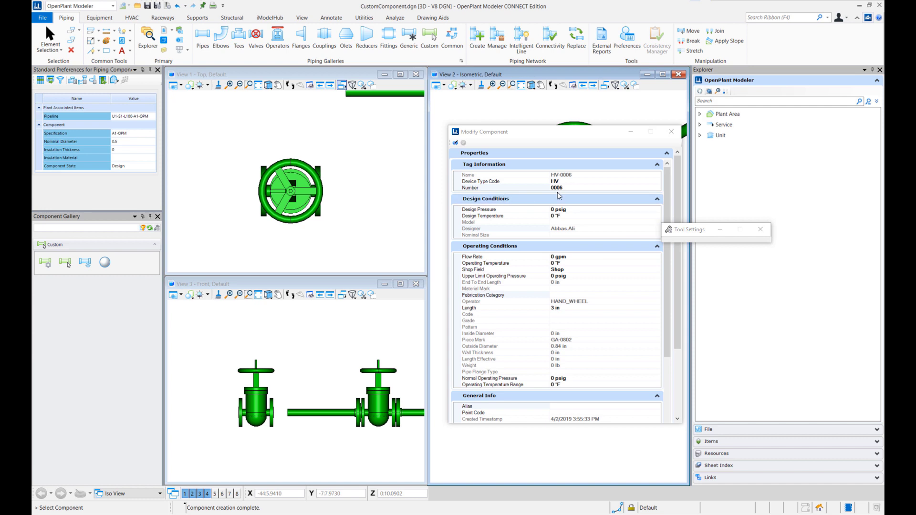
{"action": "right_click", "coordinate": [525, 306]}
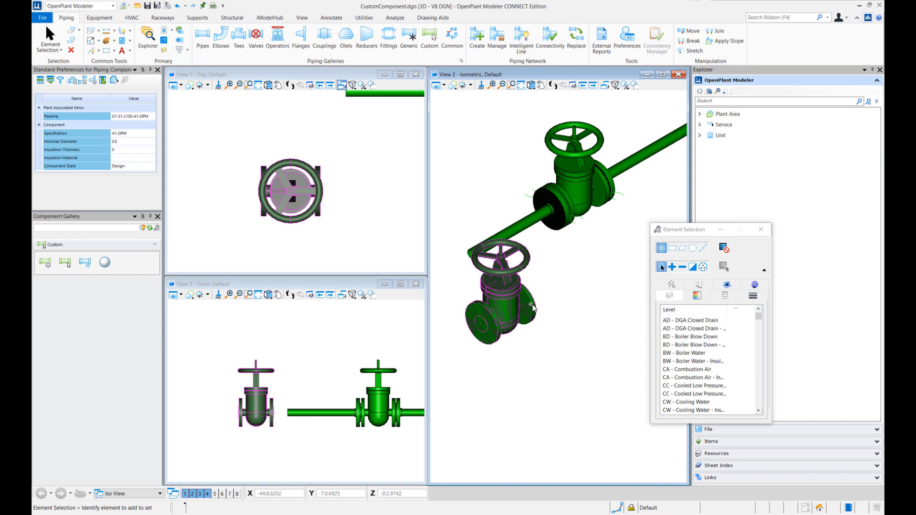
{"action": "left_click", "coordinate": [488, 334]}
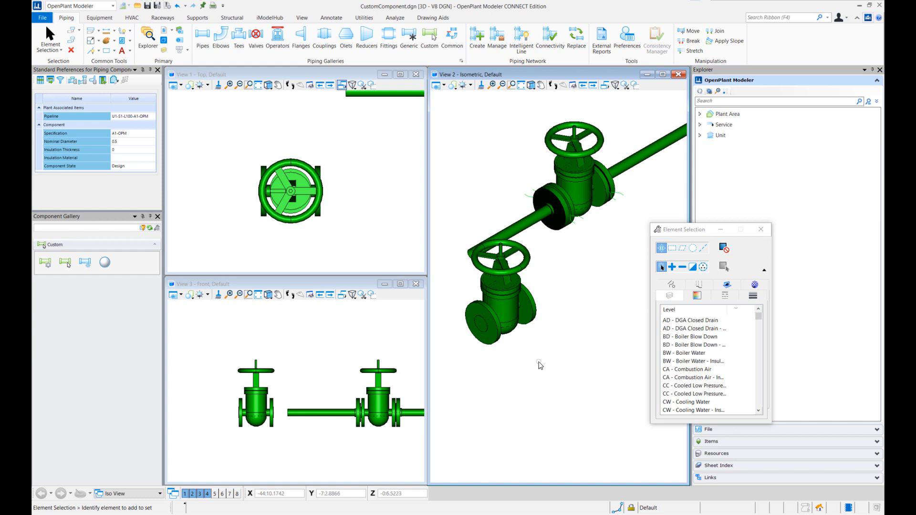
{"action": "mouse_move", "coordinate": [555, 328]}
{"action": "middle_mouse_down"}
{"action": "mouse_move", "coordinate": [549, 351]}
{"action": "mouse_move", "coordinate": [541, 319]}
{"action": "middle_mouse_up"}
{"action": "scroll", "coordinate": [541, 318], "scroll_direction": "down", "scroll_amount": 2}
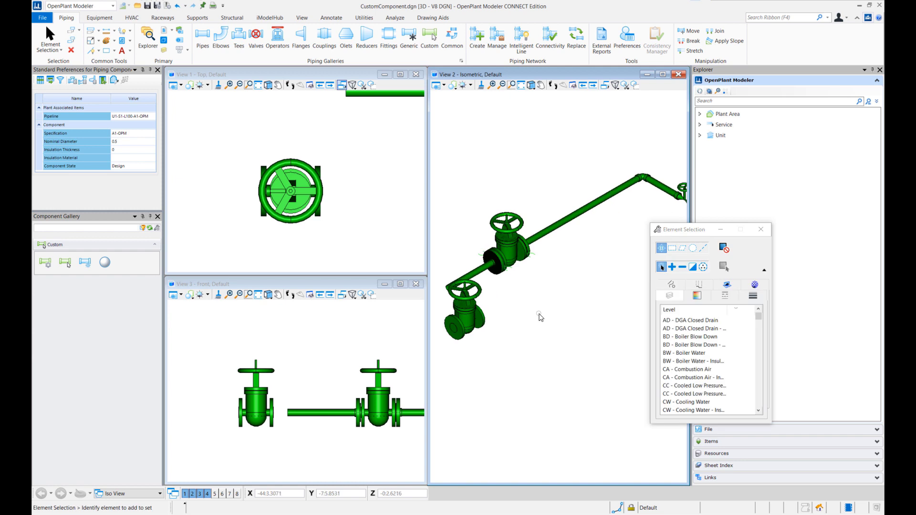